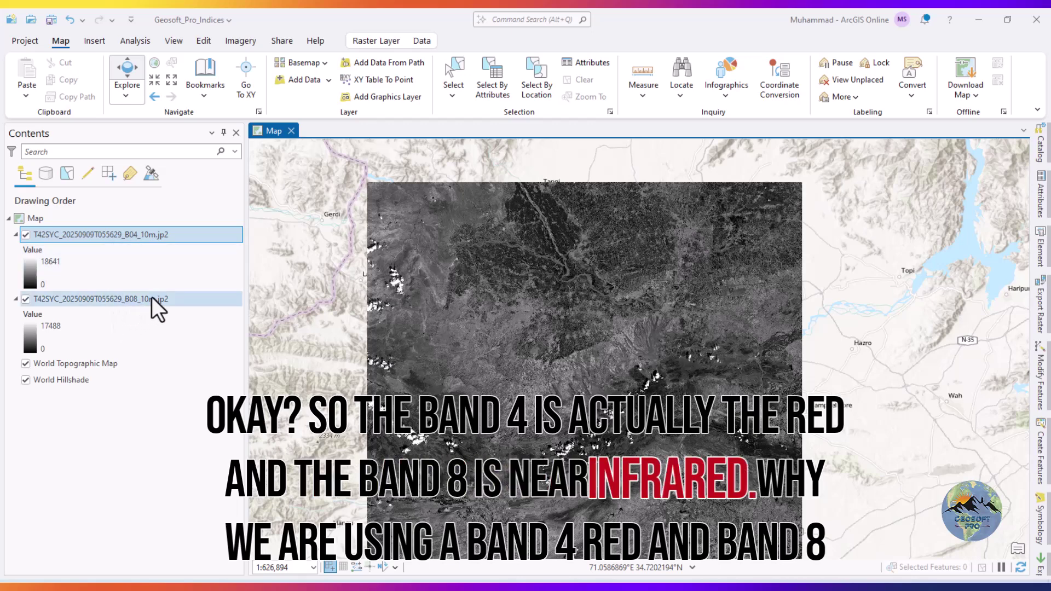
drag(523, 363, 528, 341)
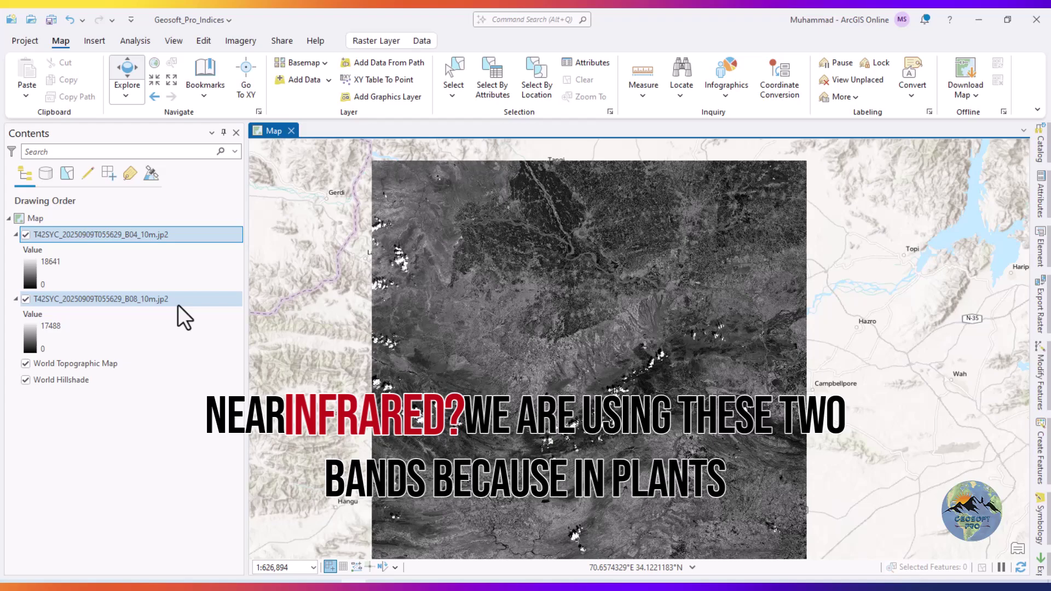
drag(530, 367, 524, 368)
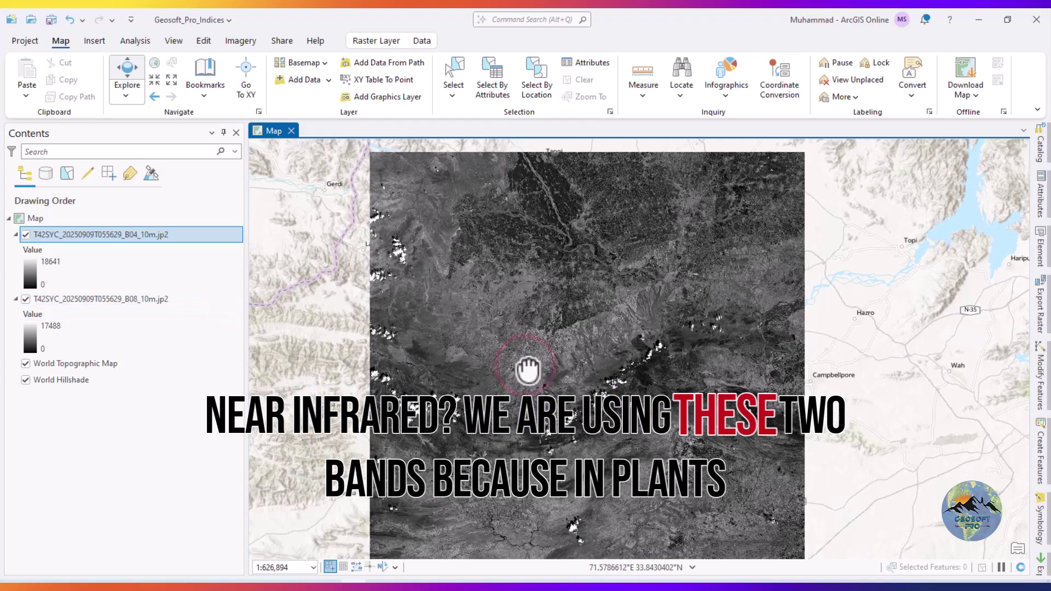
scroll(520, 375, down, 2)
scroll(517, 376, up, 2)
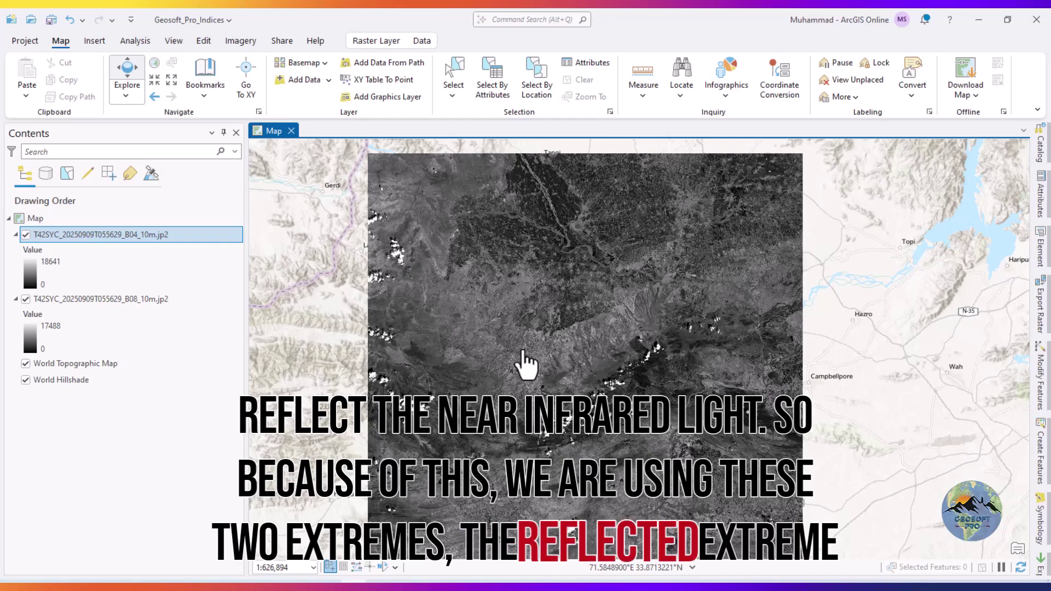
drag(535, 357, 556, 387)
scroll(507, 373, up, 2)
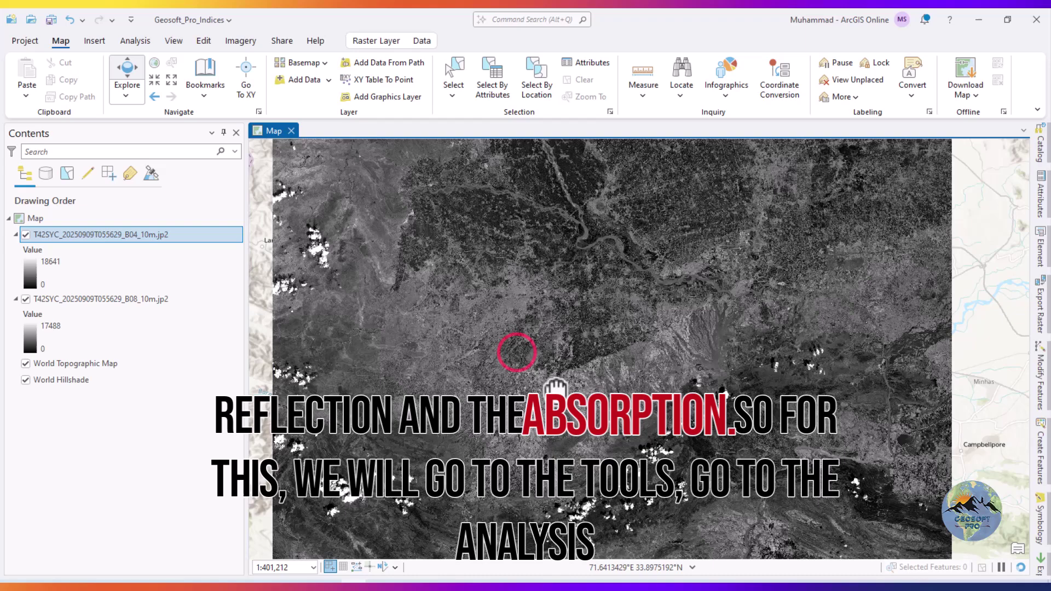
scroll(556, 387, down, 2)
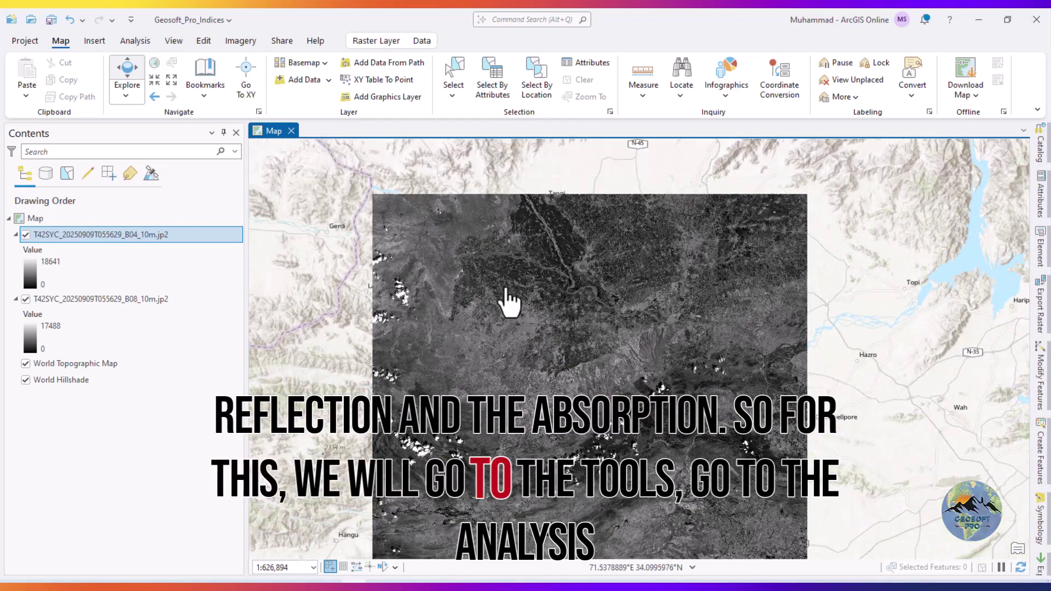
Step: Search the geoprocessing tools for 'raster ca' and open the Image Analyst Raster Calculator
click(139, 40)
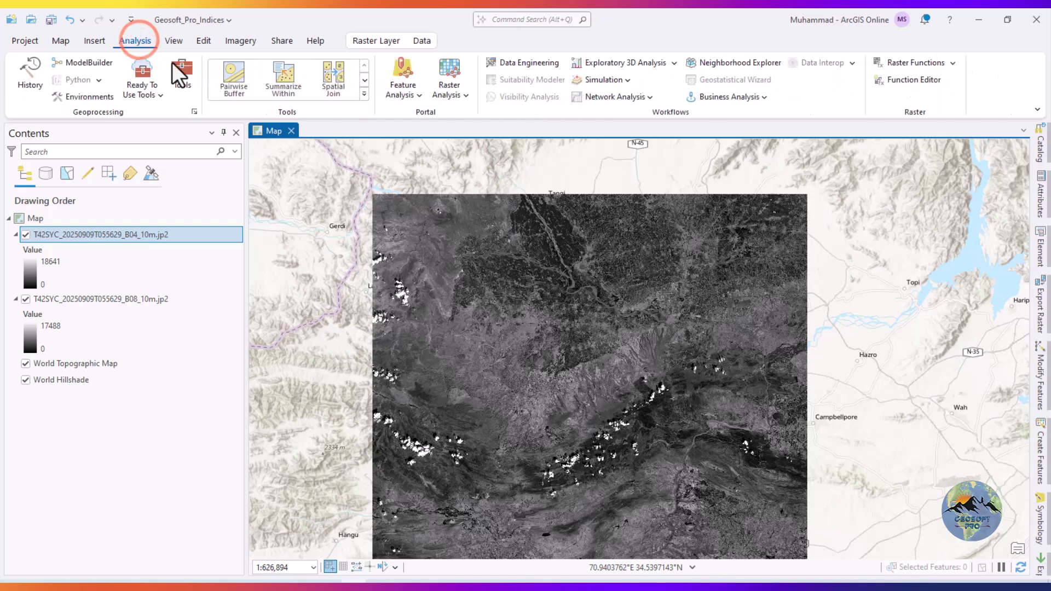
click(182, 69)
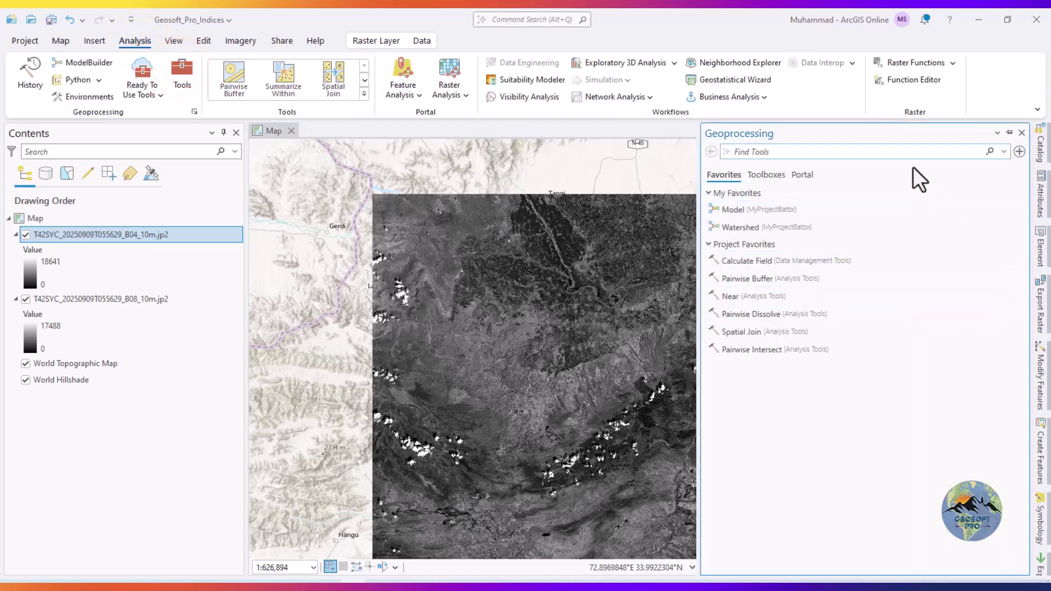
click(875, 157)
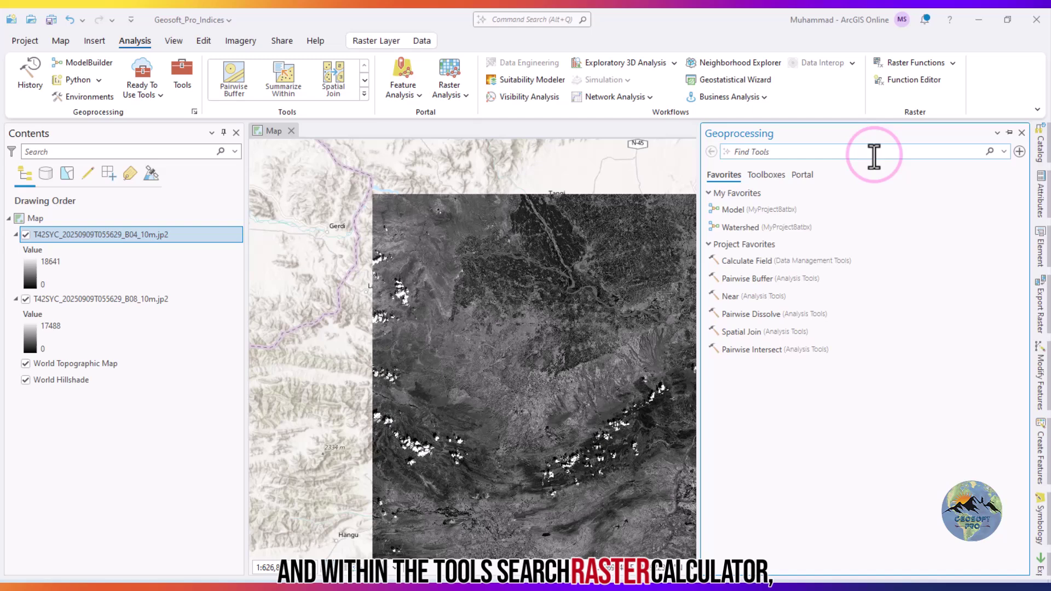
text(ra)
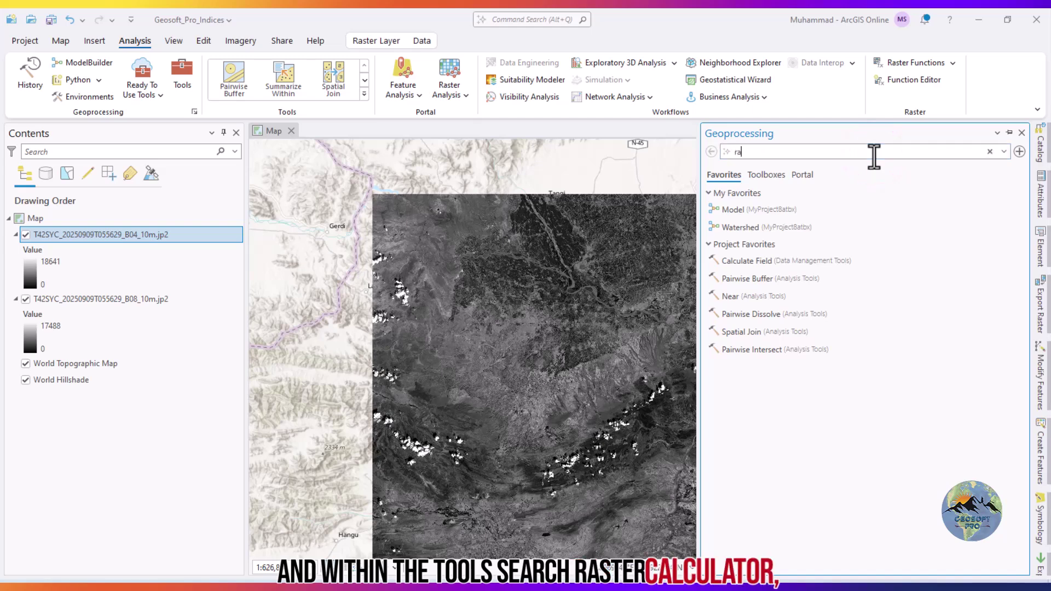
text(ster)
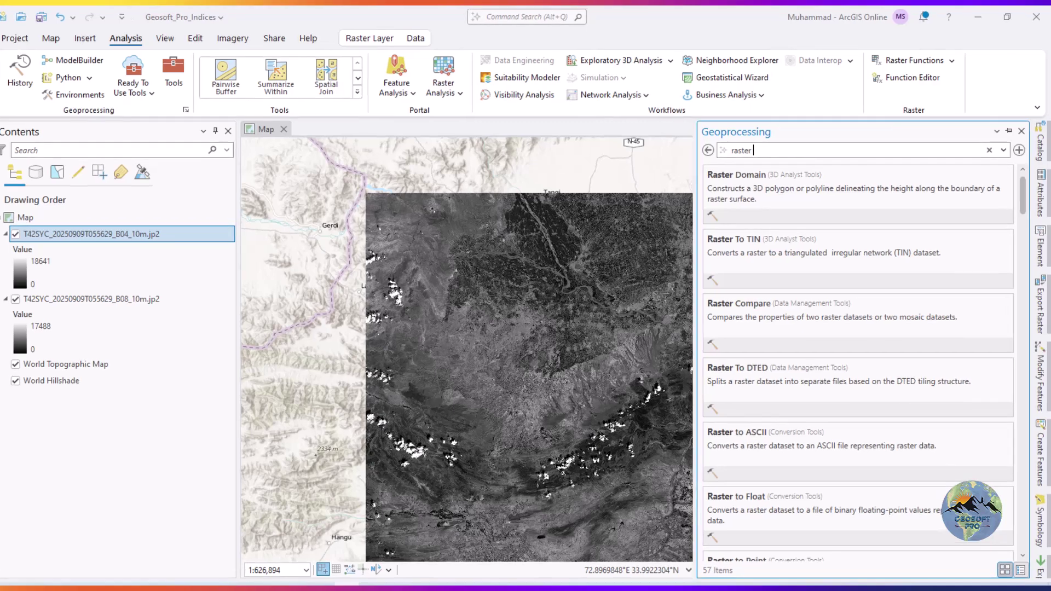
text( cal)
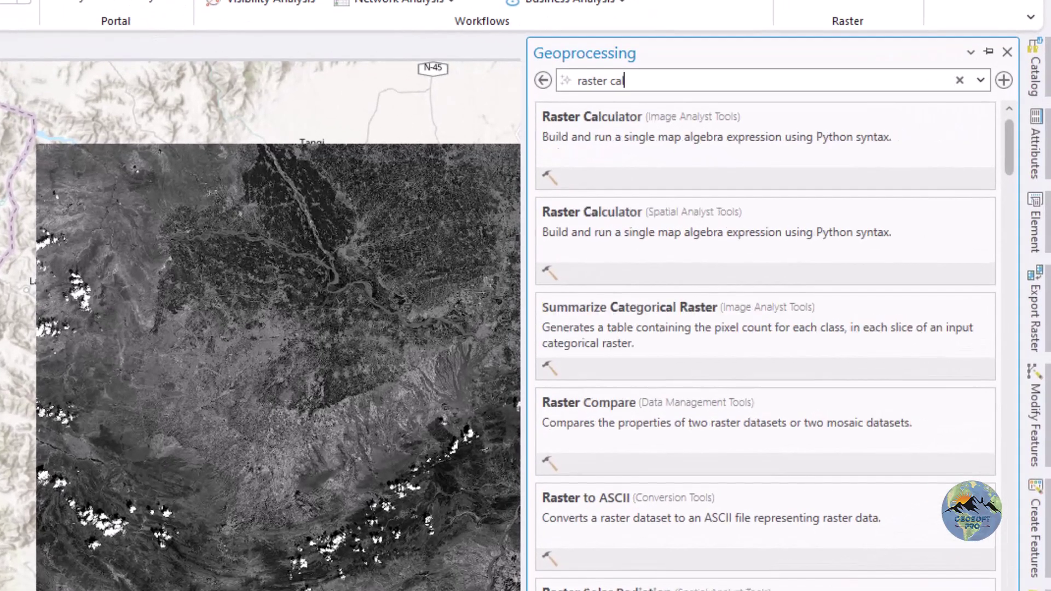
click(599, 117)
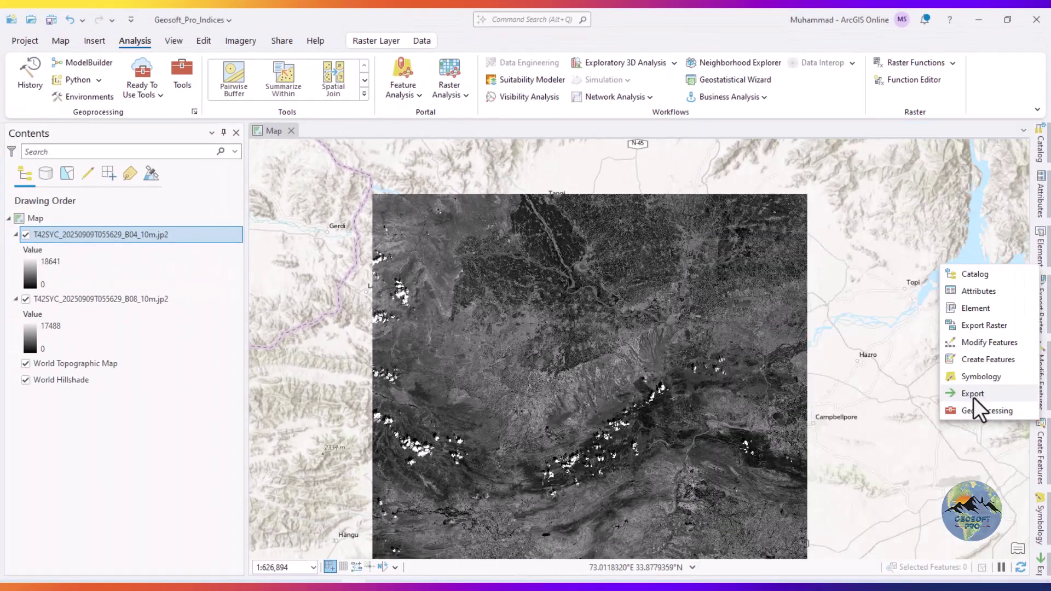
click(977, 407)
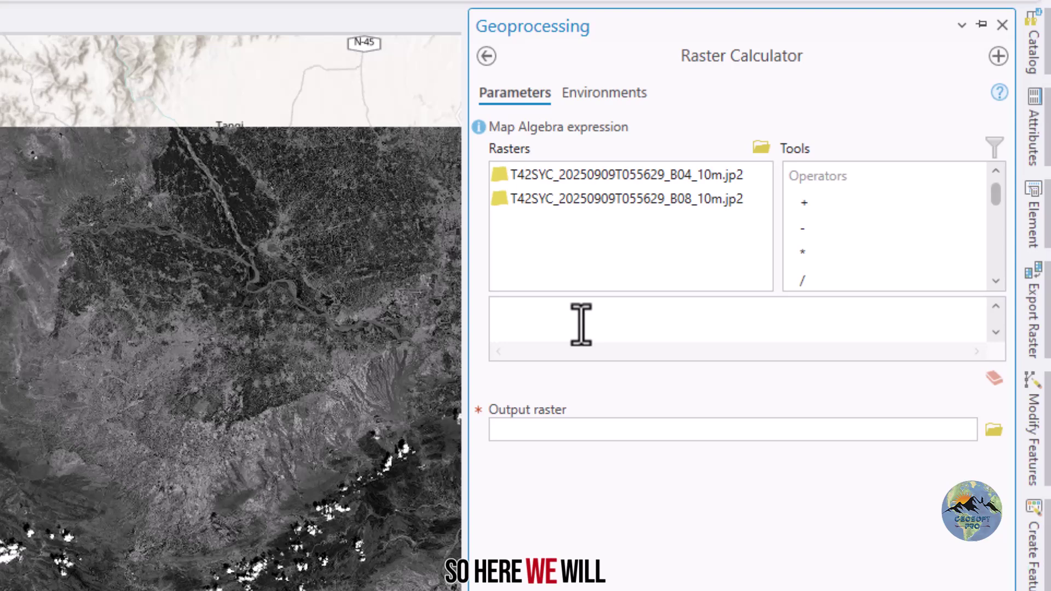
Step: Enter the numerator (B08 - B04) in the Raster Calculator expression
click(616, 318)
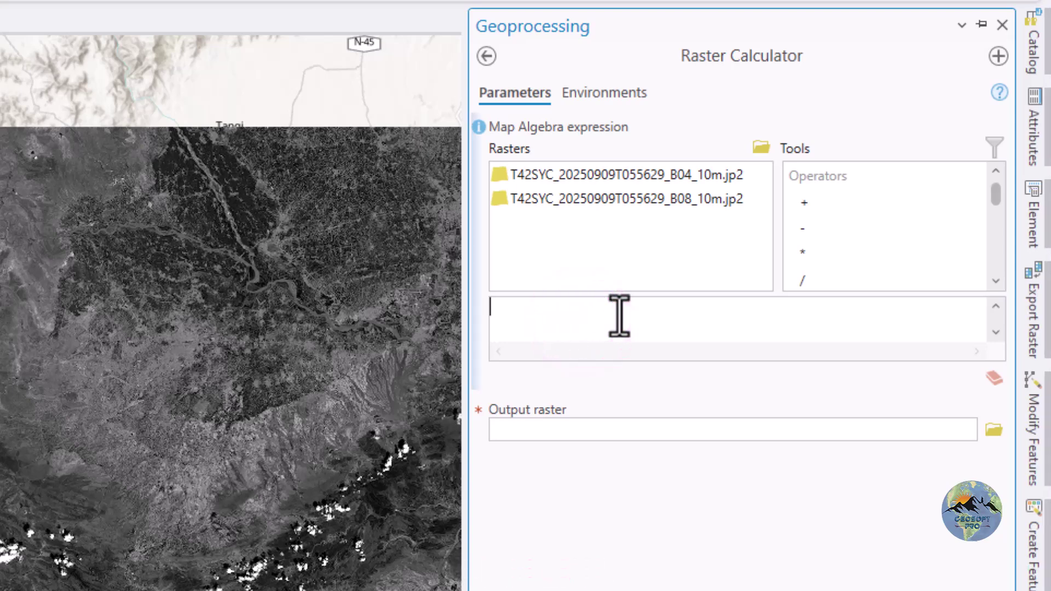
drag(653, 199, 660, 203)
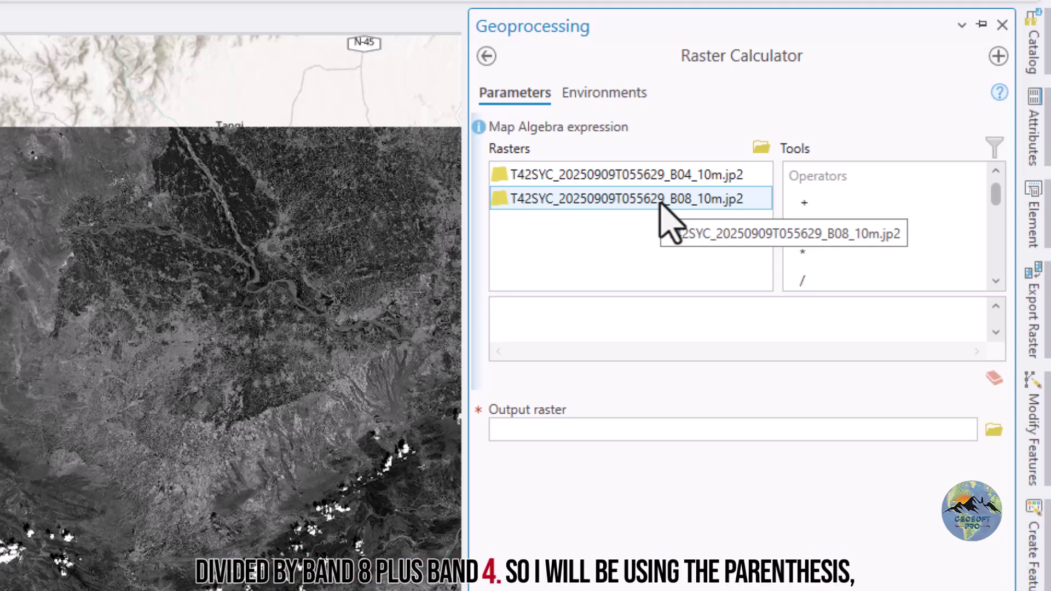
scroll(818, 249, down, 3)
scroll(820, 253, down, 3)
scroll(821, 278, up, 3)
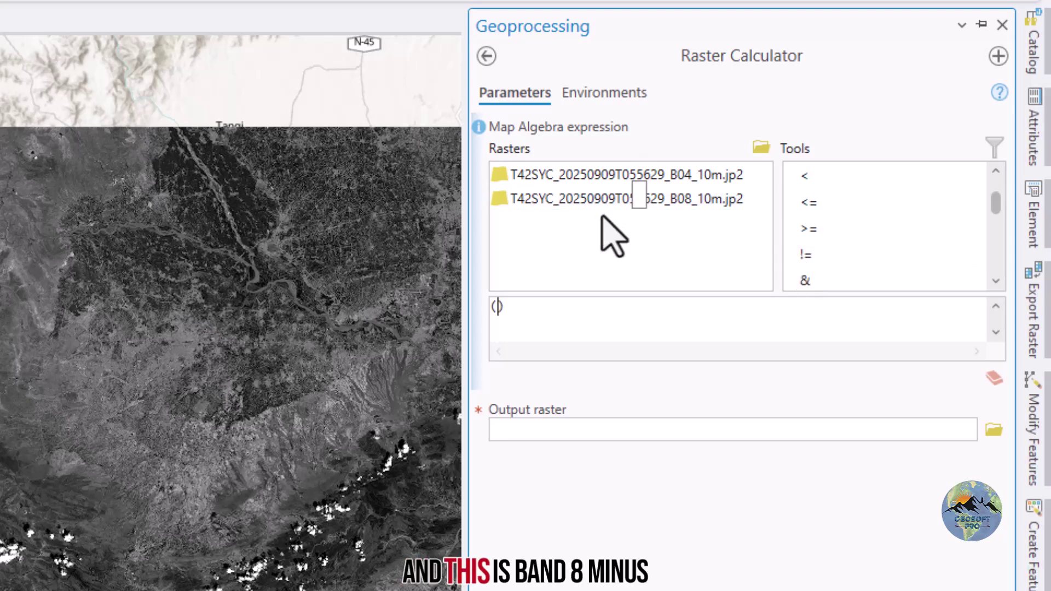
click(613, 202)
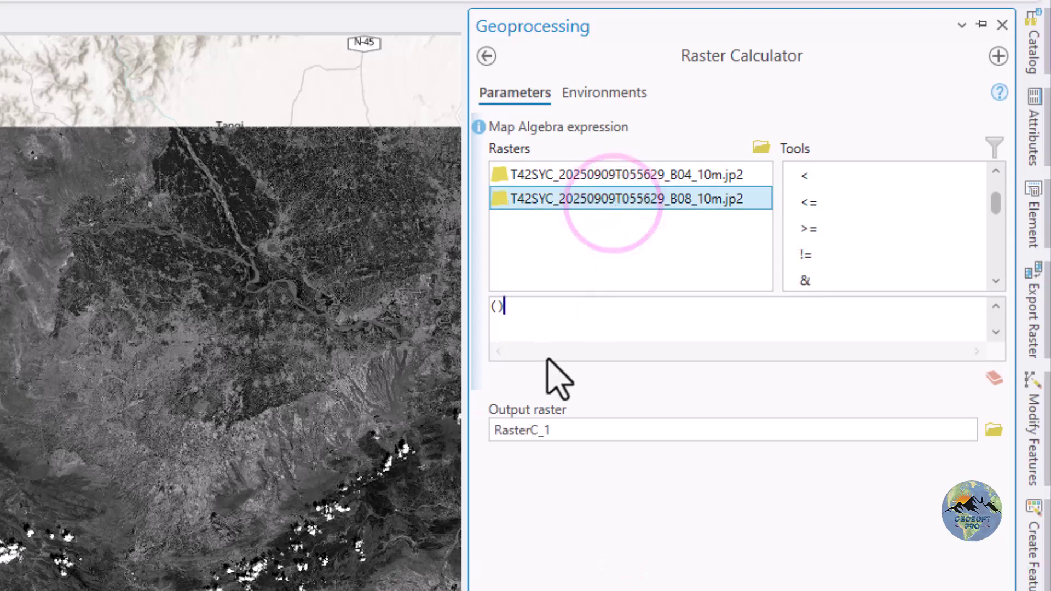
click(497, 307)
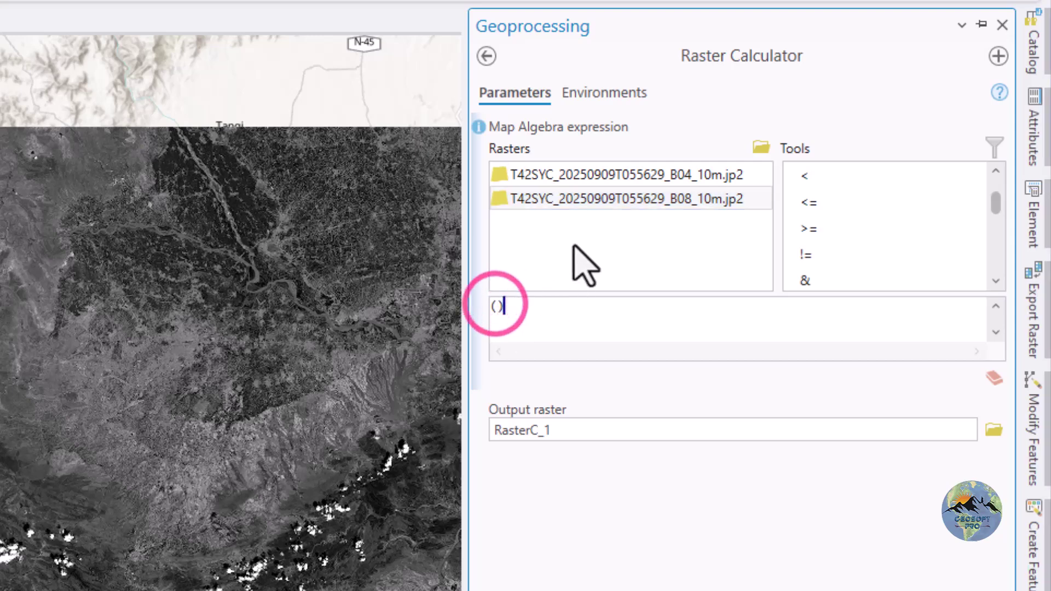
double_click(594, 199)
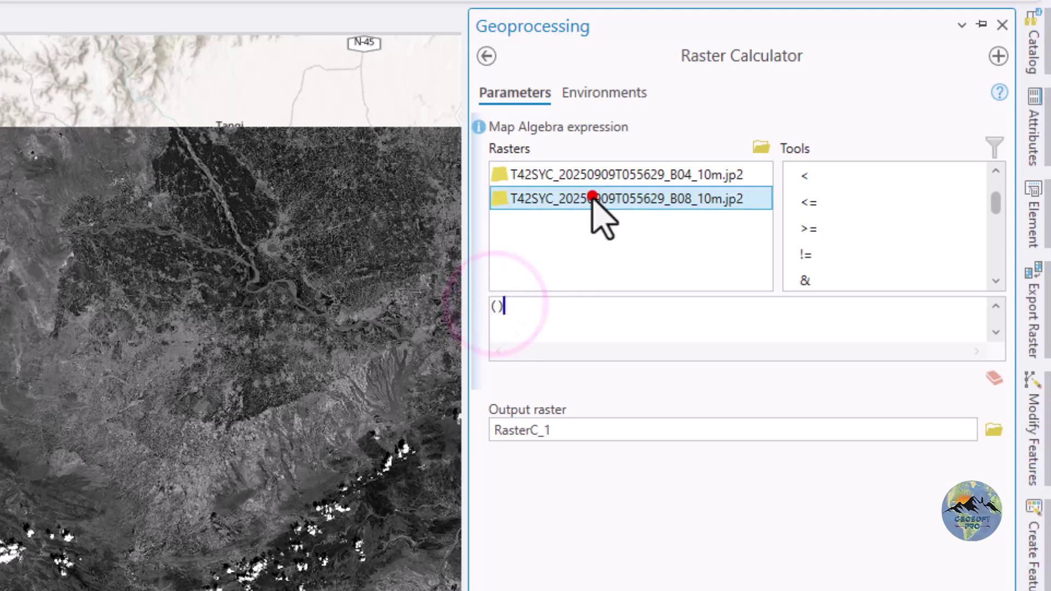
click(756, 305)
scroll(843, 270, up, 3)
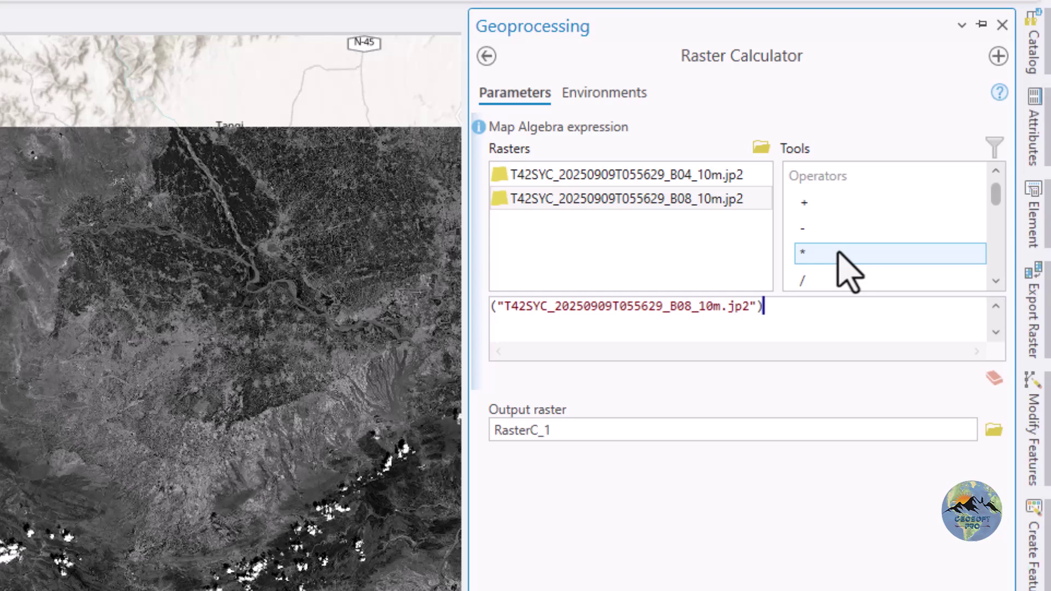
click(815, 227)
double_click(815, 227)
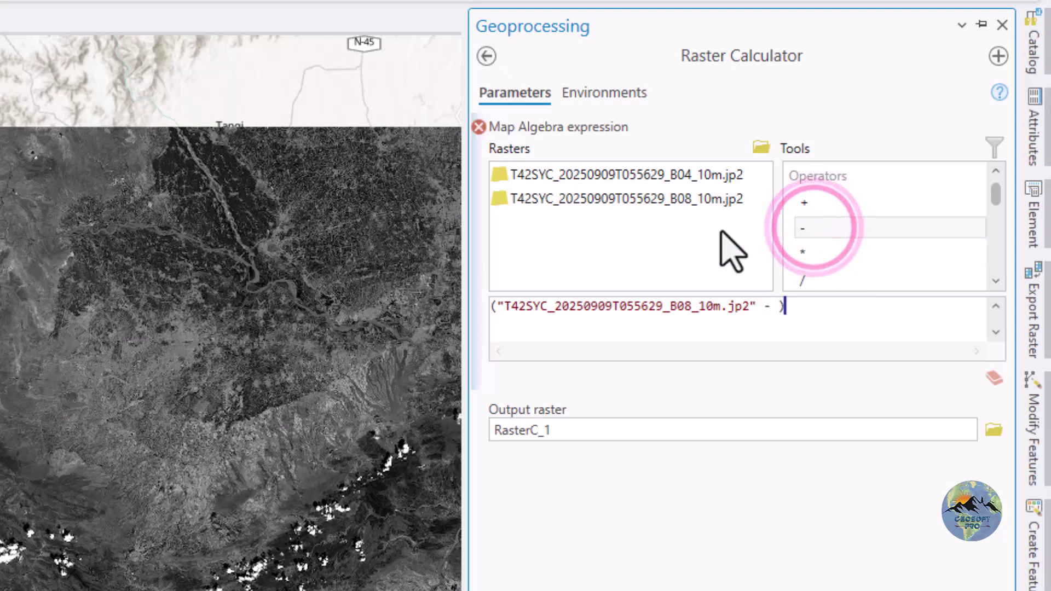
double_click(638, 174)
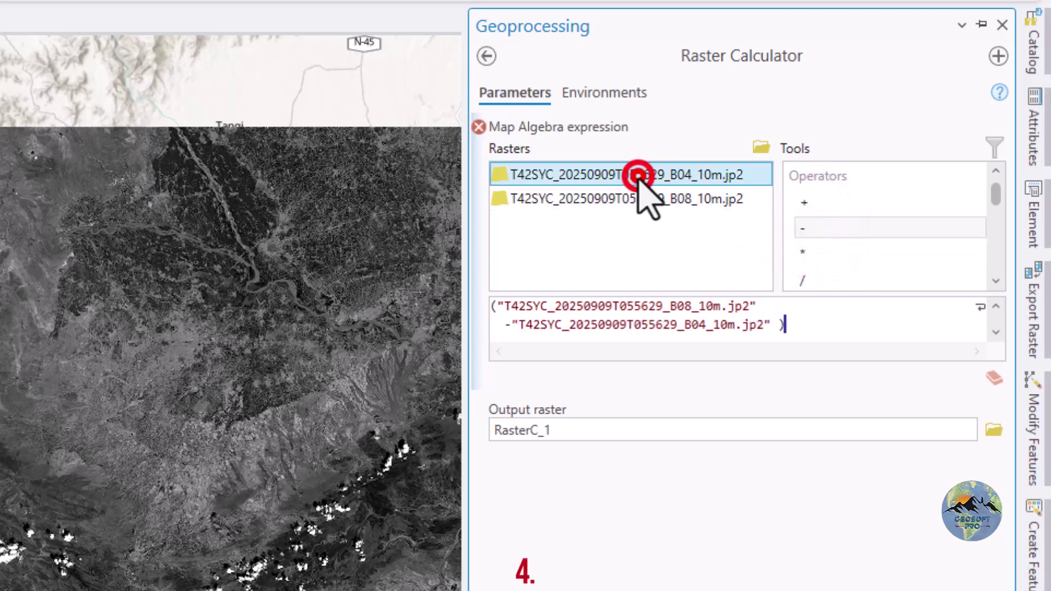
click(822, 331)
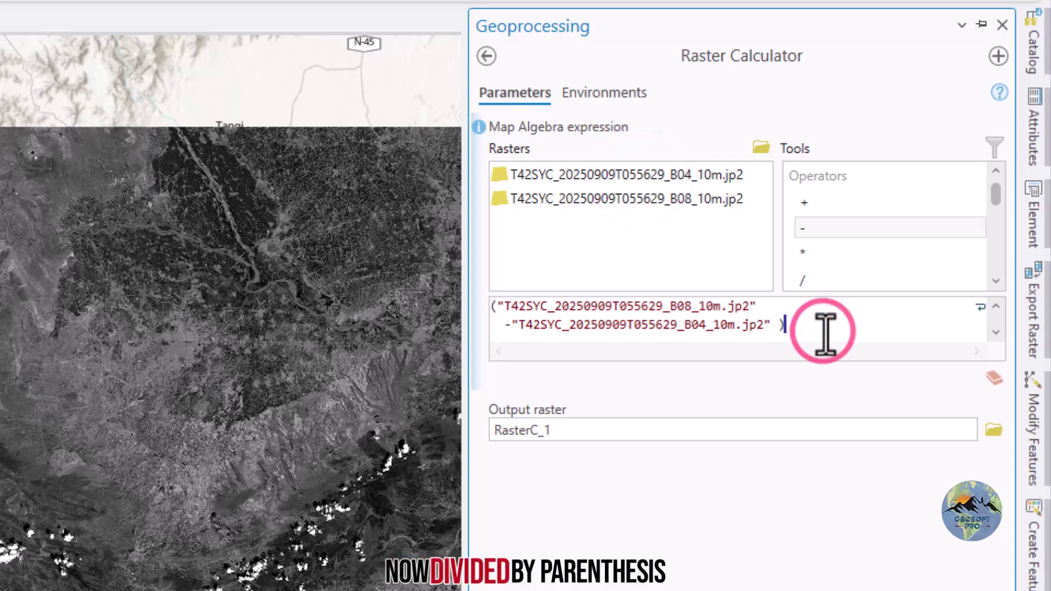
Step: Divide it by (B08 + B04) to complete the NDVI expression
double_click(820, 278)
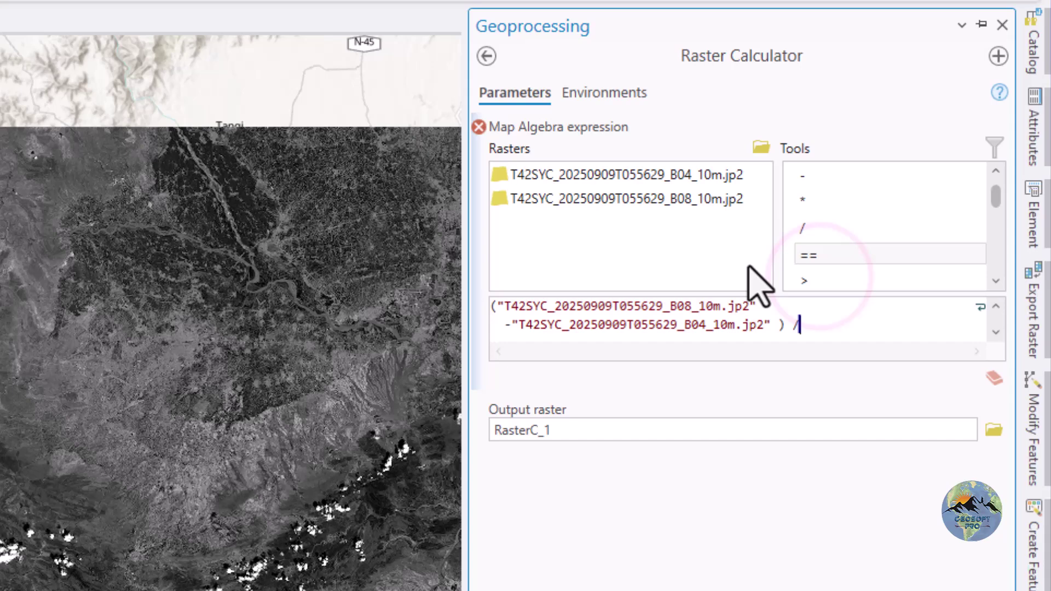
text(())
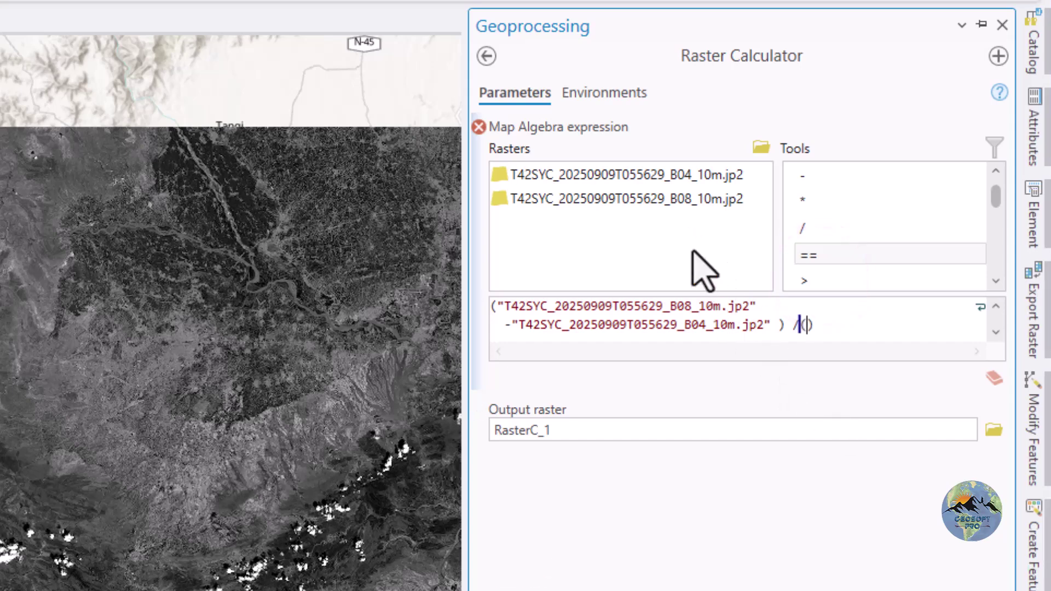
click(685, 207)
double_click(684, 209)
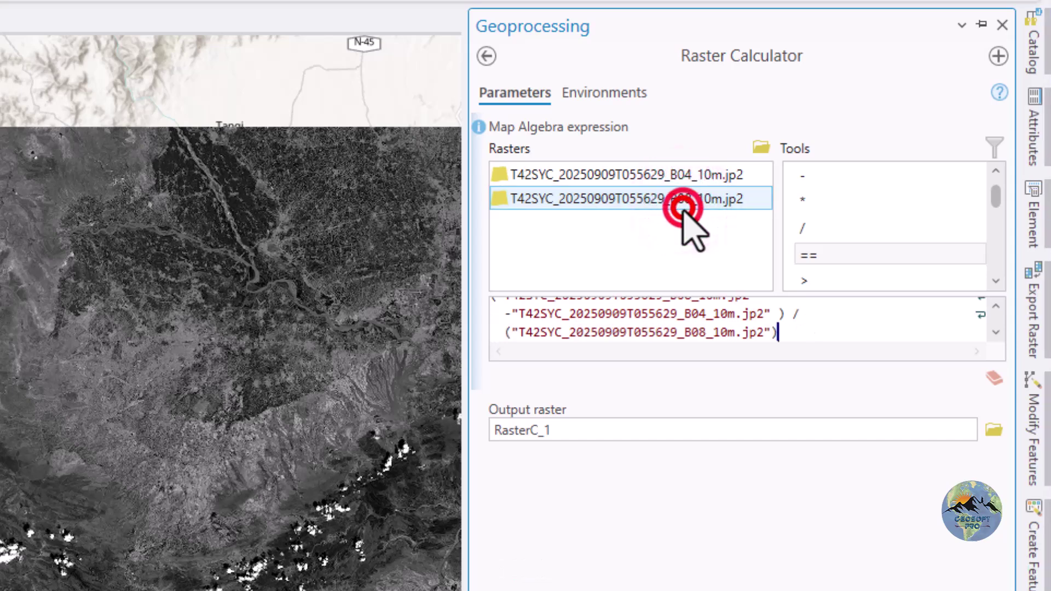
click(771, 328)
scroll(816, 224, up, 1)
double_click(807, 207)
click(631, 182)
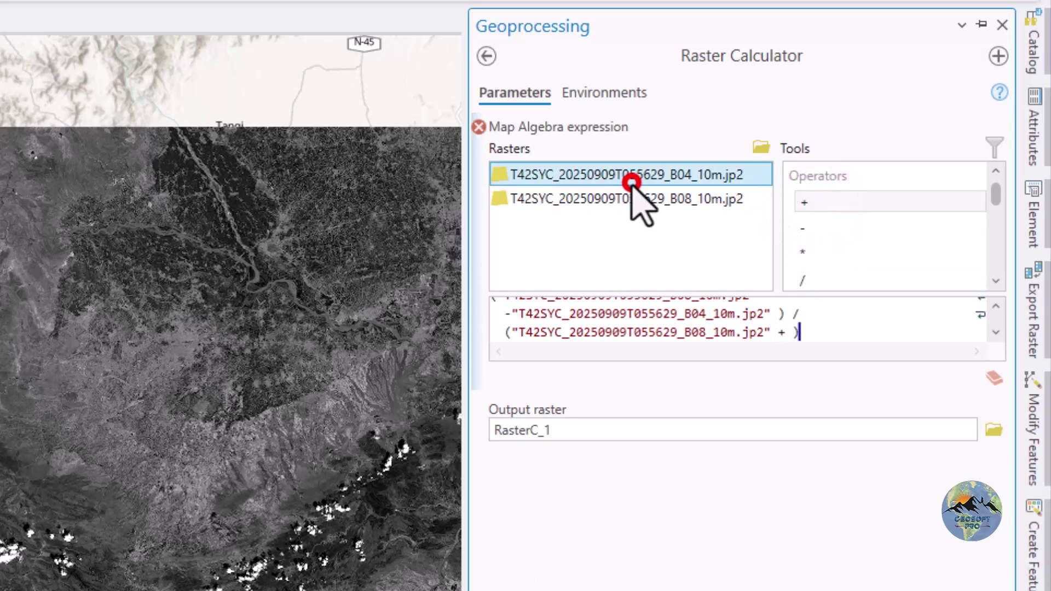
double_click(631, 182)
click(776, 386)
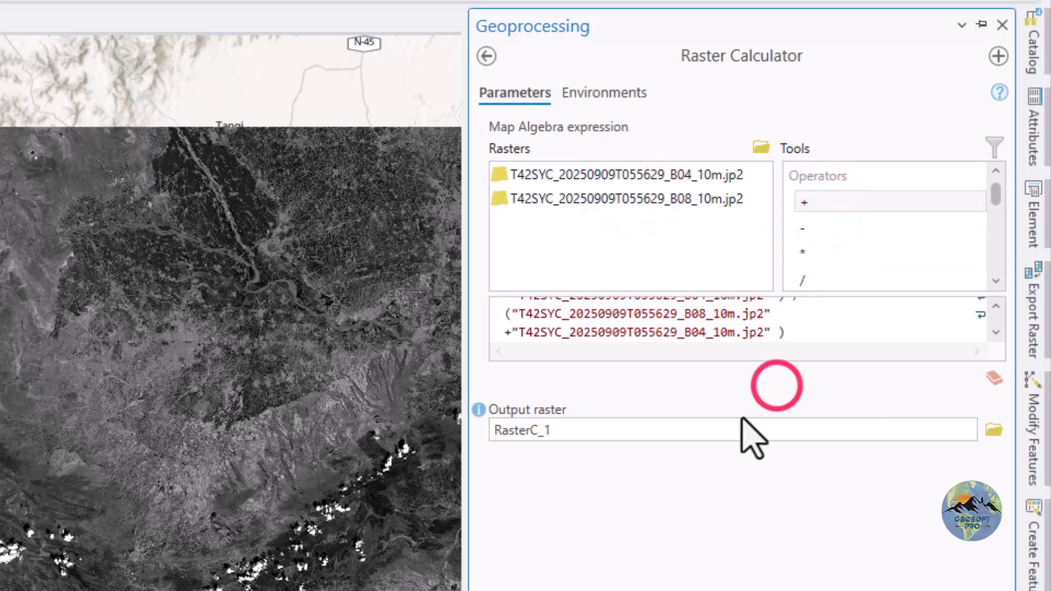
click(728, 430)
Step: Name the output raster NDVI in the geodatabase path and run the calculation
key(End)
key(BackSpace)
key(BackSpace)
key(BackSpace)
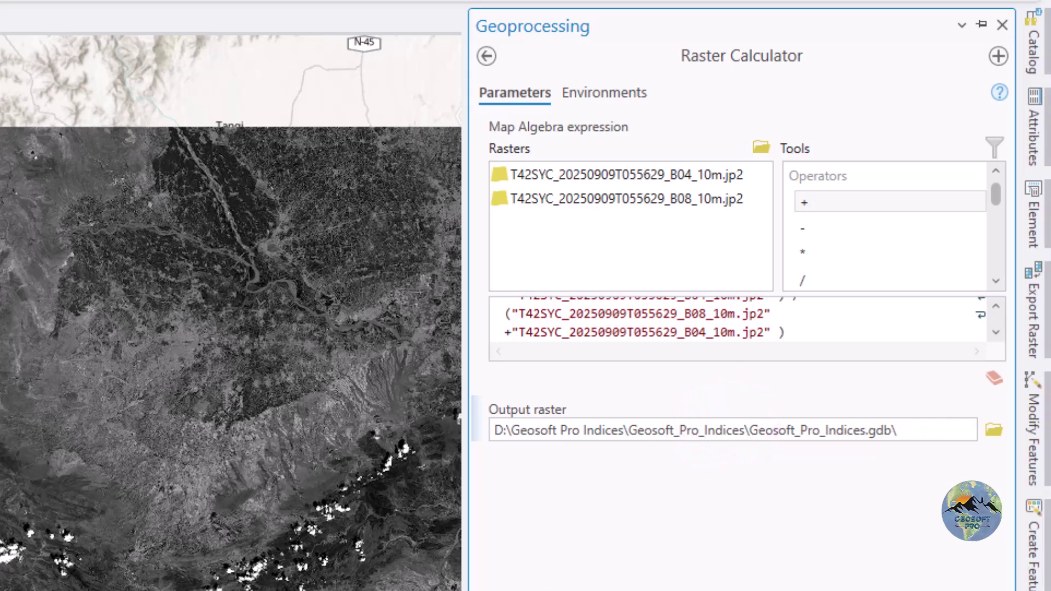
text(NDVI)
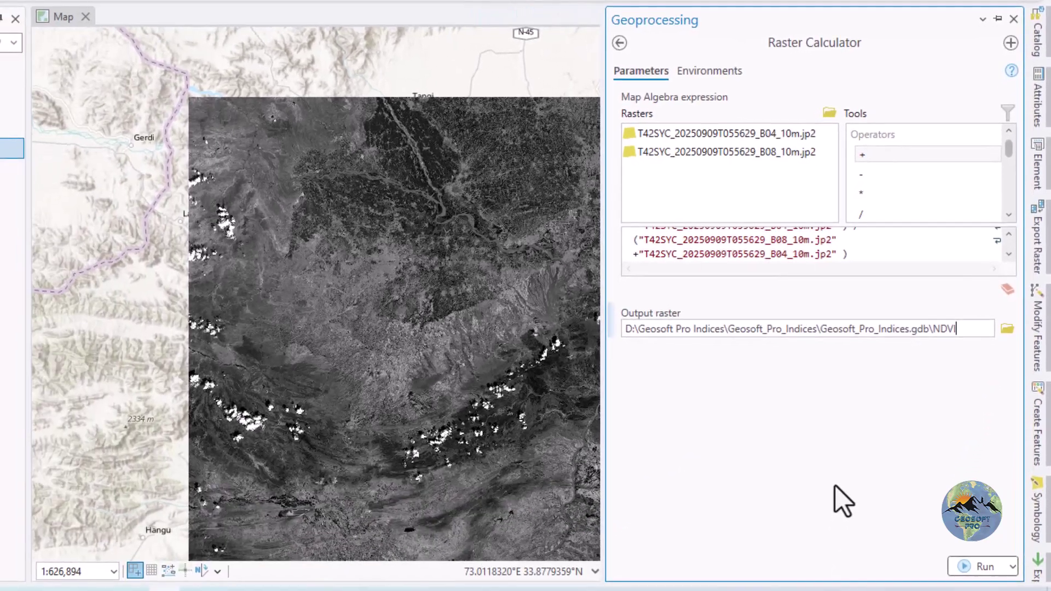
click(726, 389)
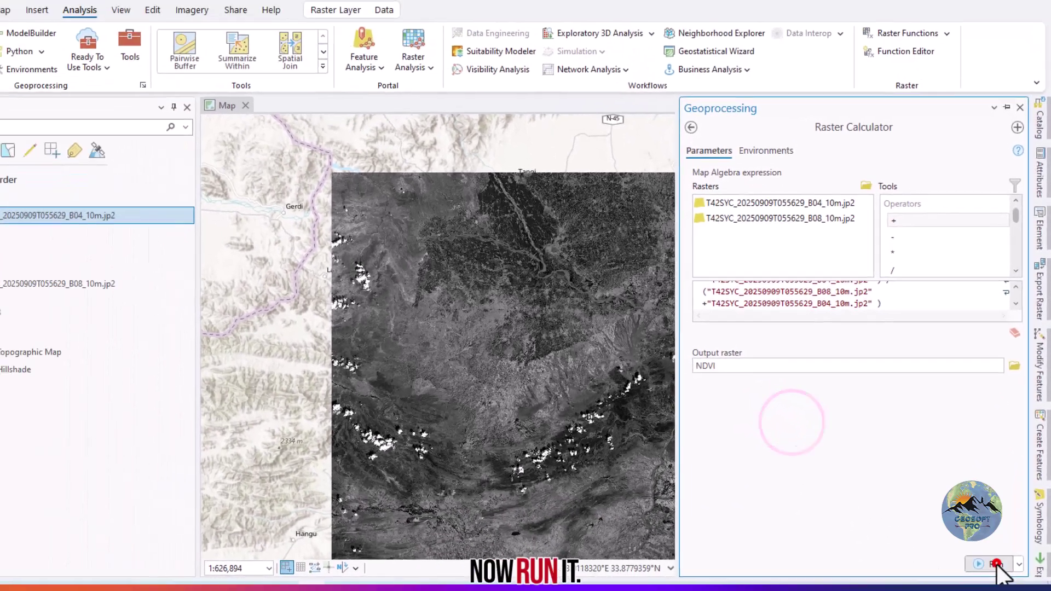
click(983, 566)
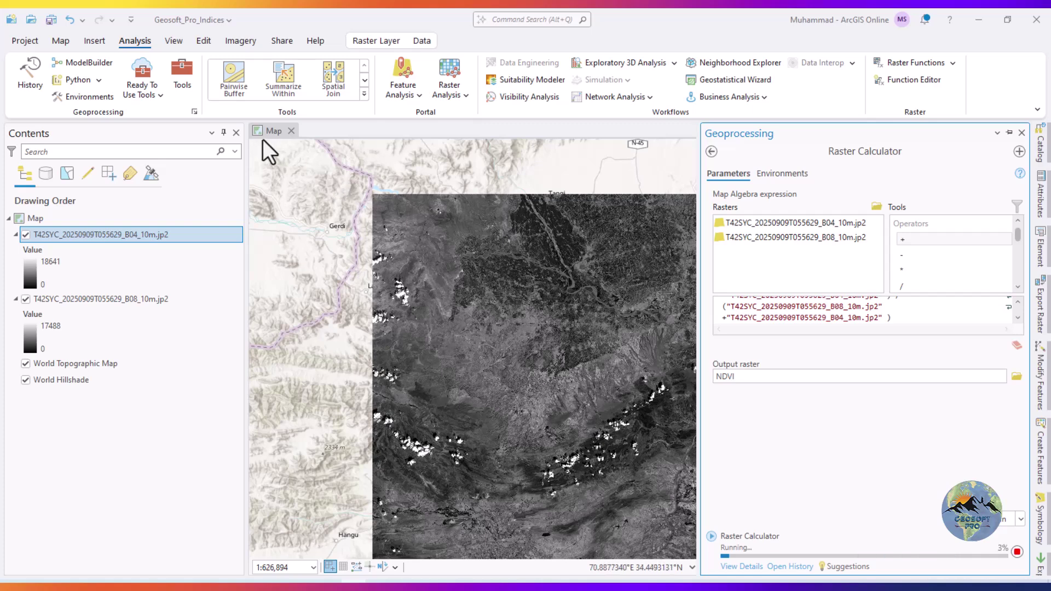
Step: Switch off the B04 and B08 layers and collapse their legends, leaving NDVI visible
click(362, 136)
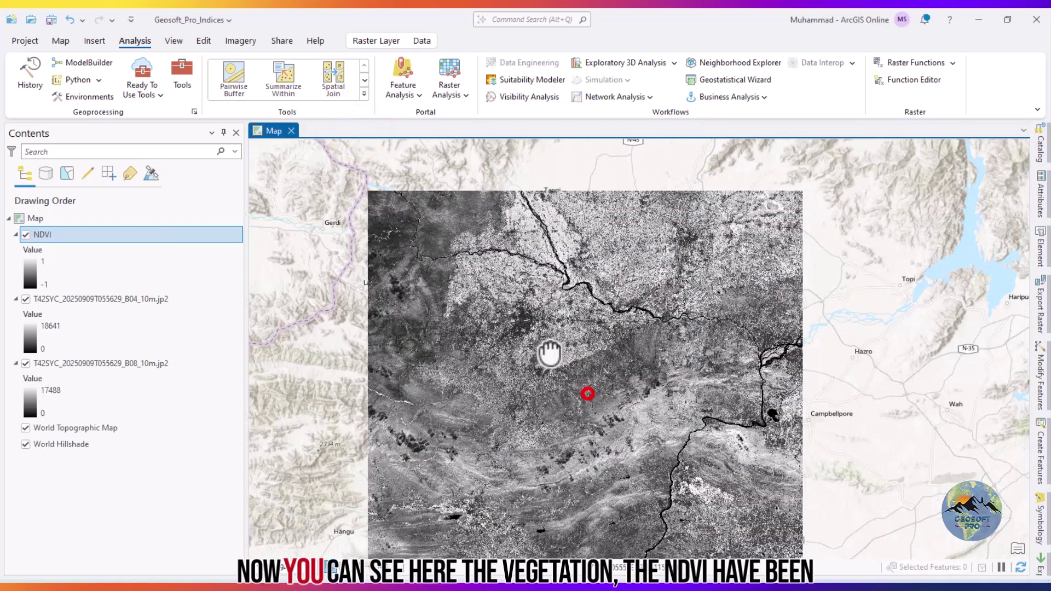
mouse_move(549, 353)
mouse_down()
mouse_move(556, 317)
mouse_move(562, 361)
mouse_up()
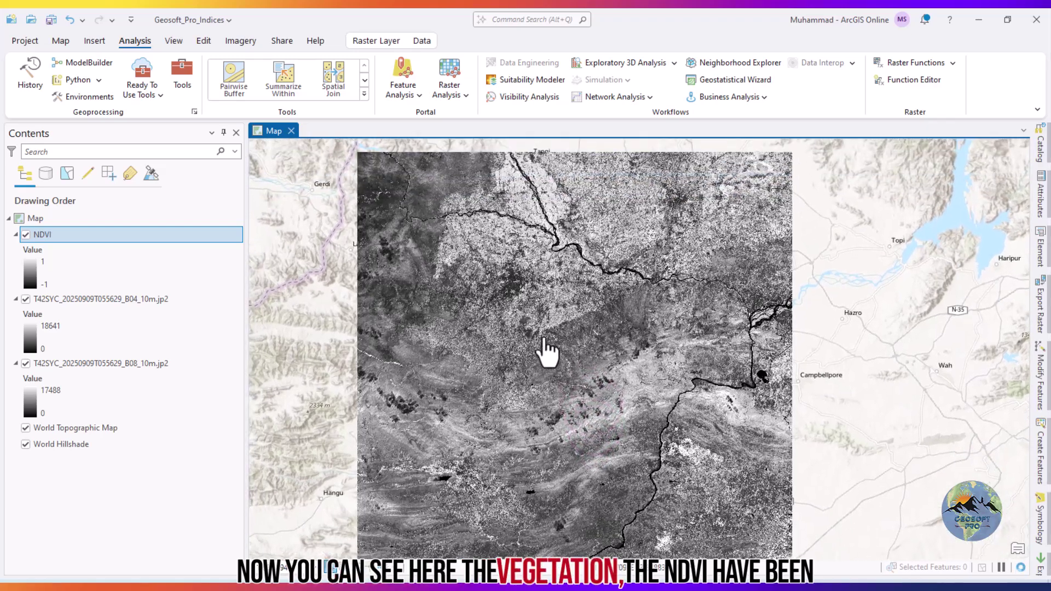
drag(542, 328, 555, 357)
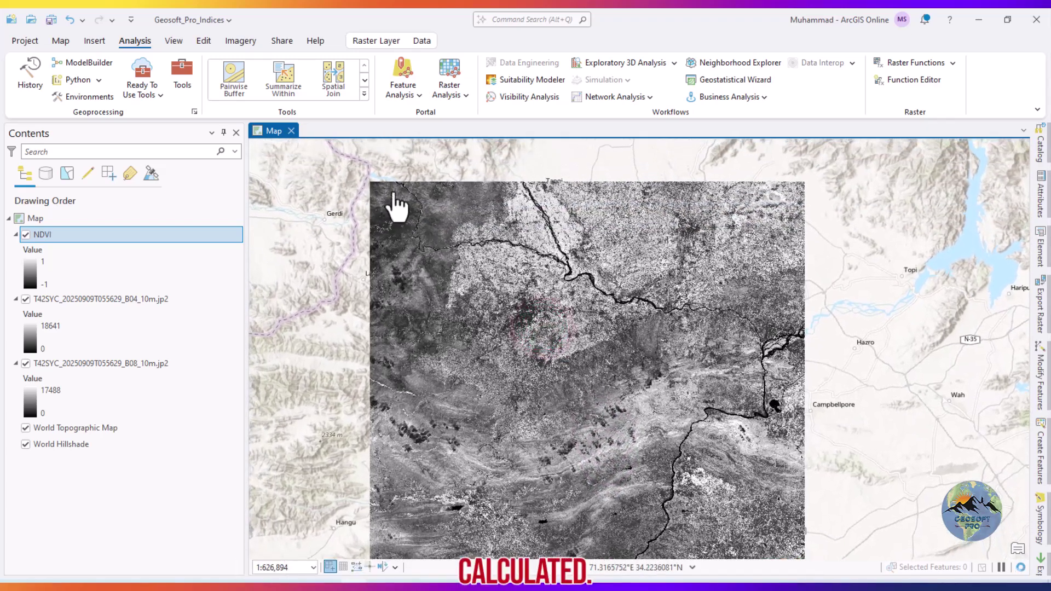
click(266, 142)
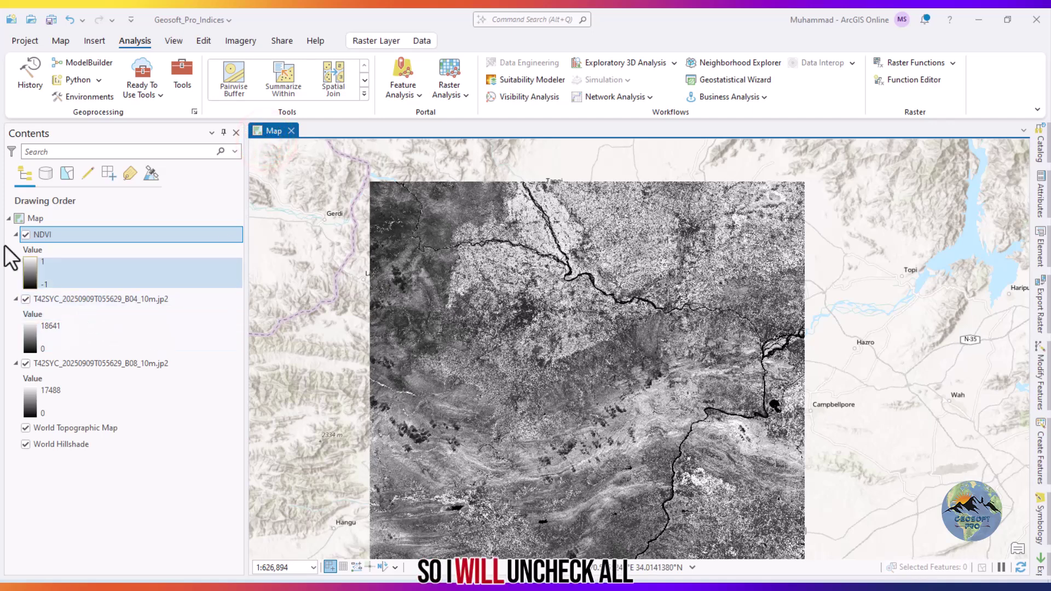
click(25, 299)
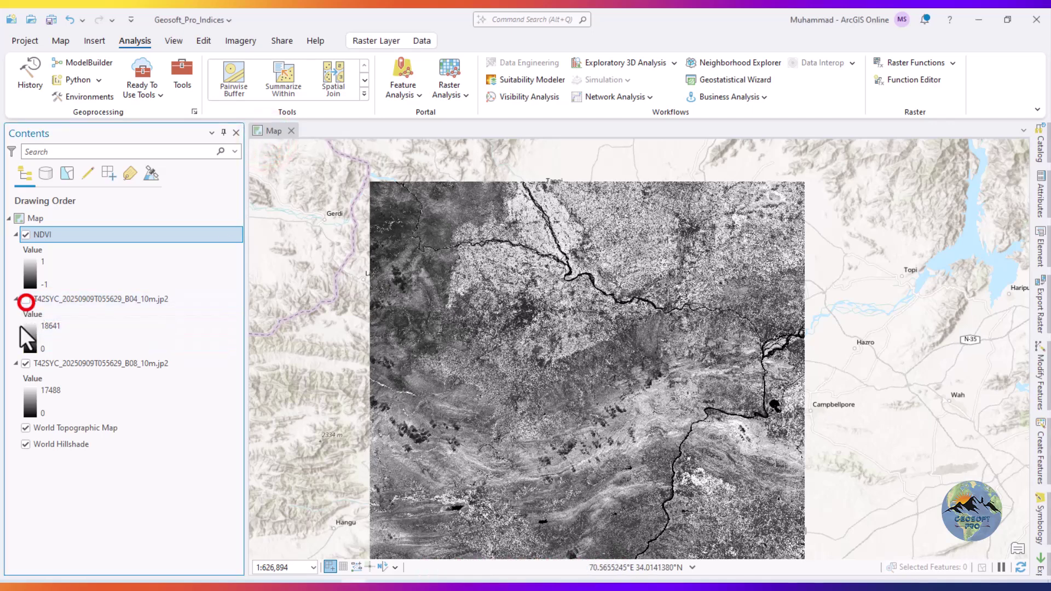
click(25, 365)
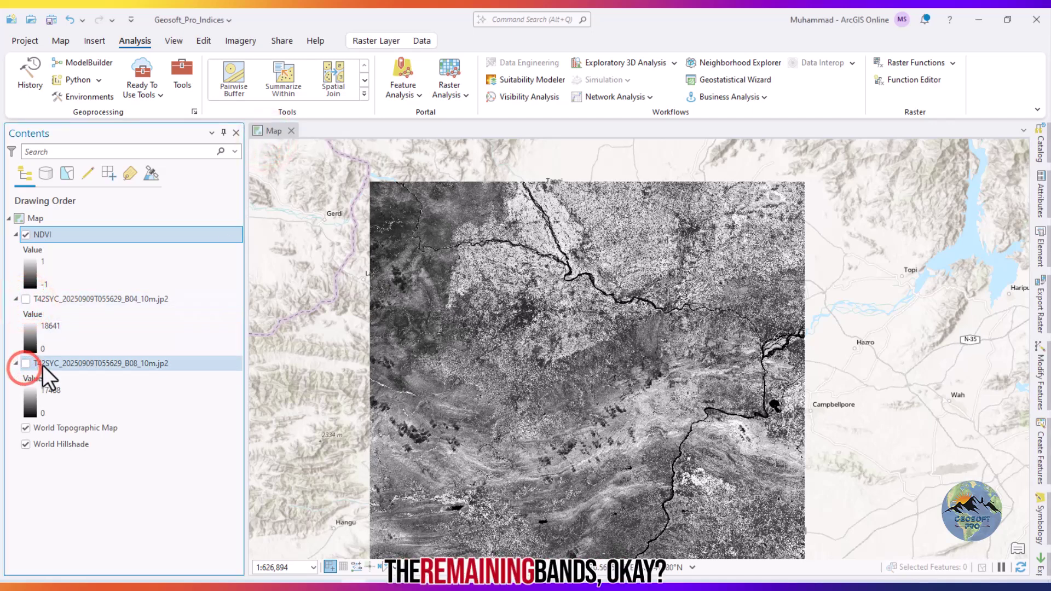
click(16, 300)
click(17, 316)
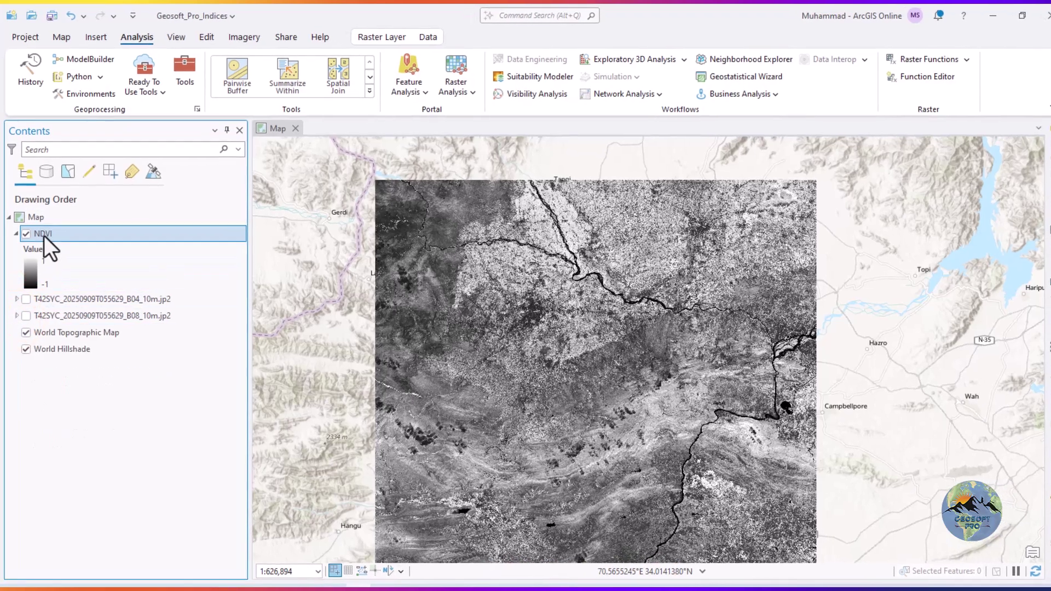
Step: Apply the green-yellow-red colour scheme in the NDVI layer's symbology
right_click(42, 235)
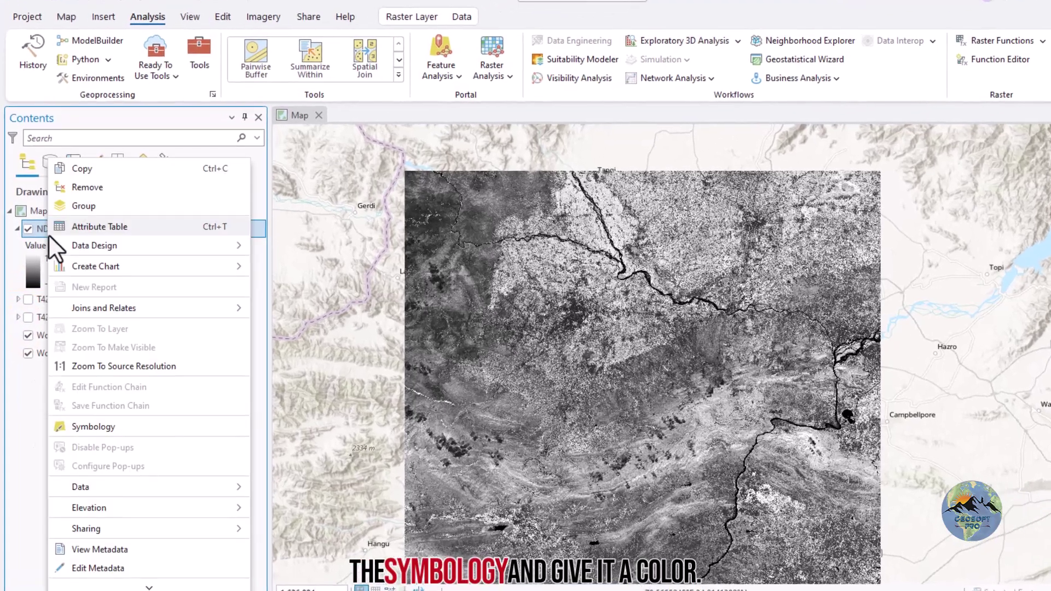
click(82, 428)
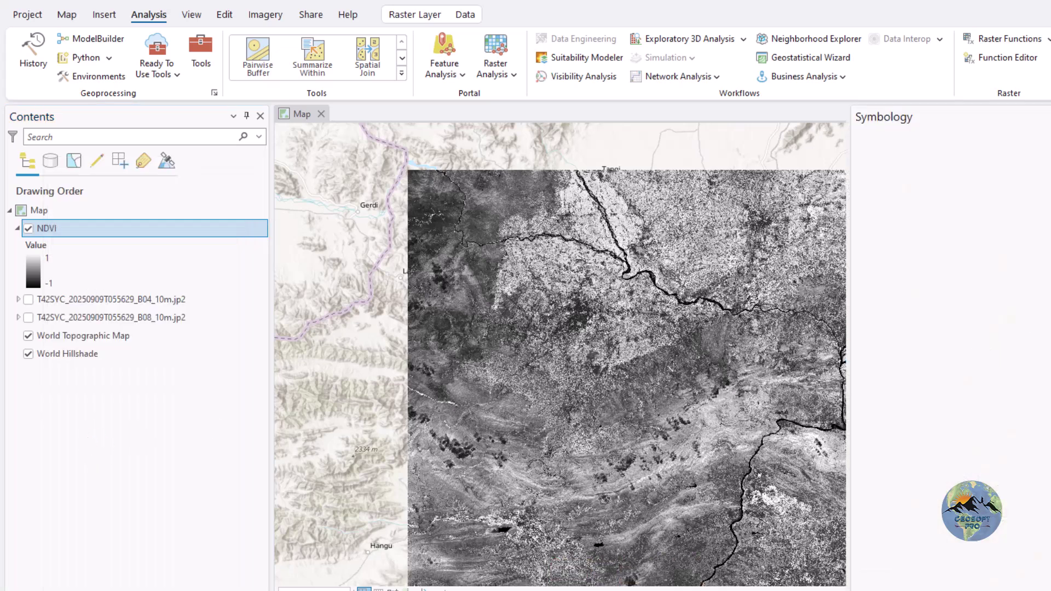
click(1016, 225)
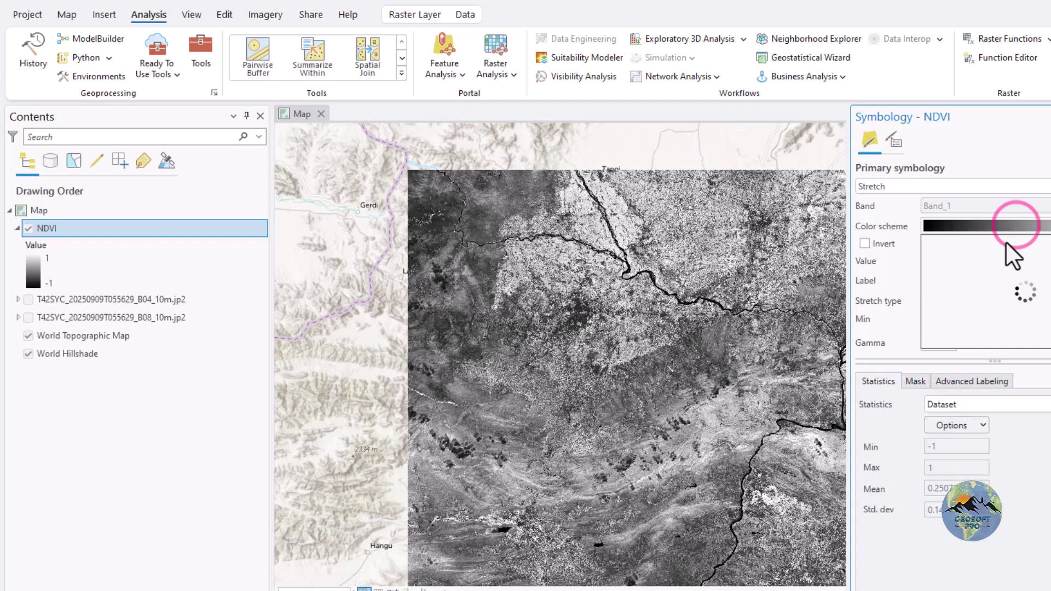
scroll(999, 328, down, 5)
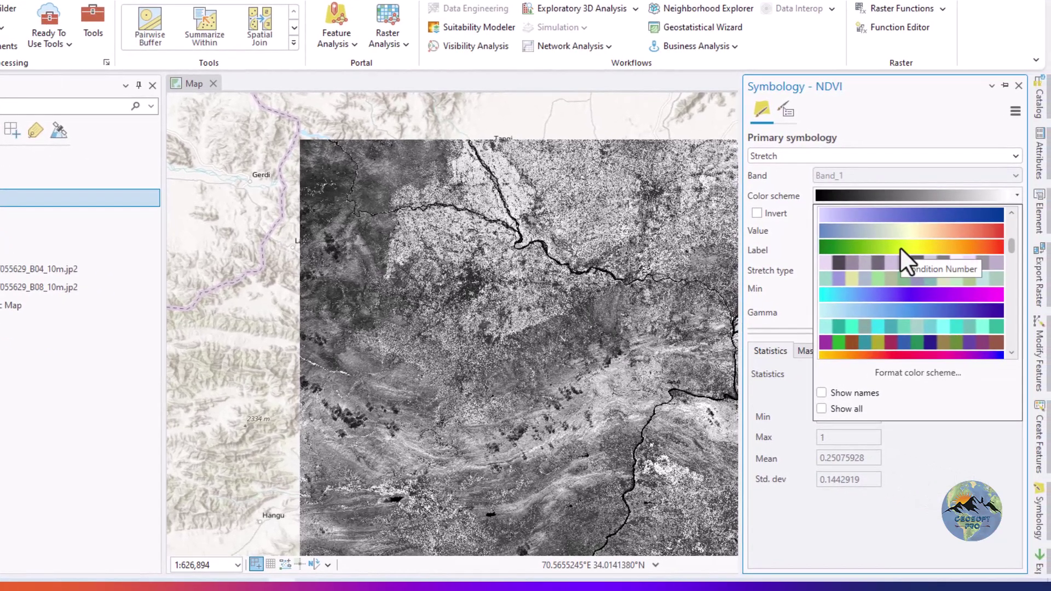
click(967, 266)
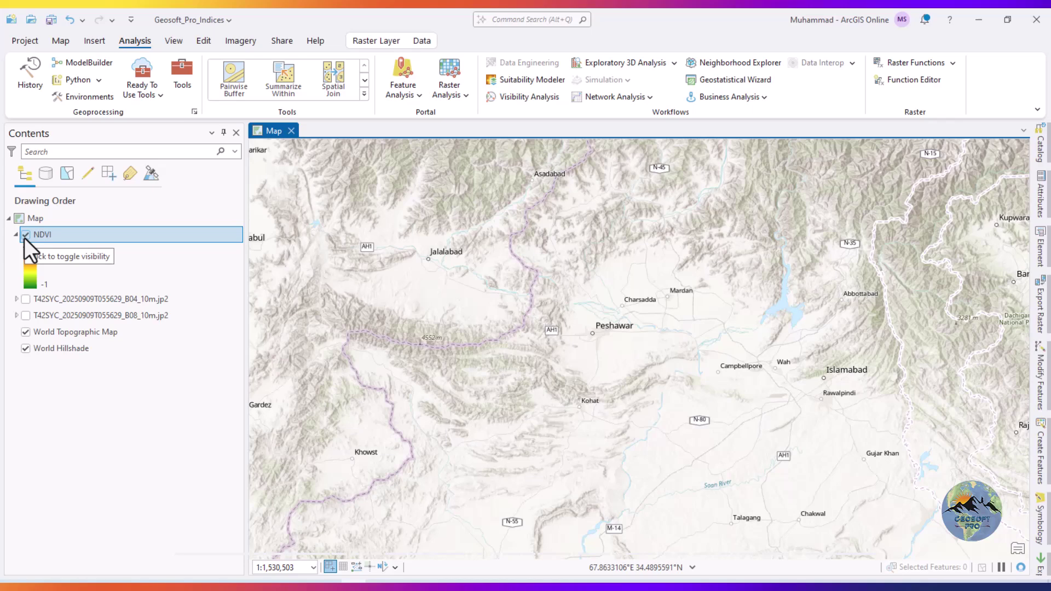
Step: Invert the colour ramp so green marks 1 and red marks -1
scroll(646, 352, up, 3)
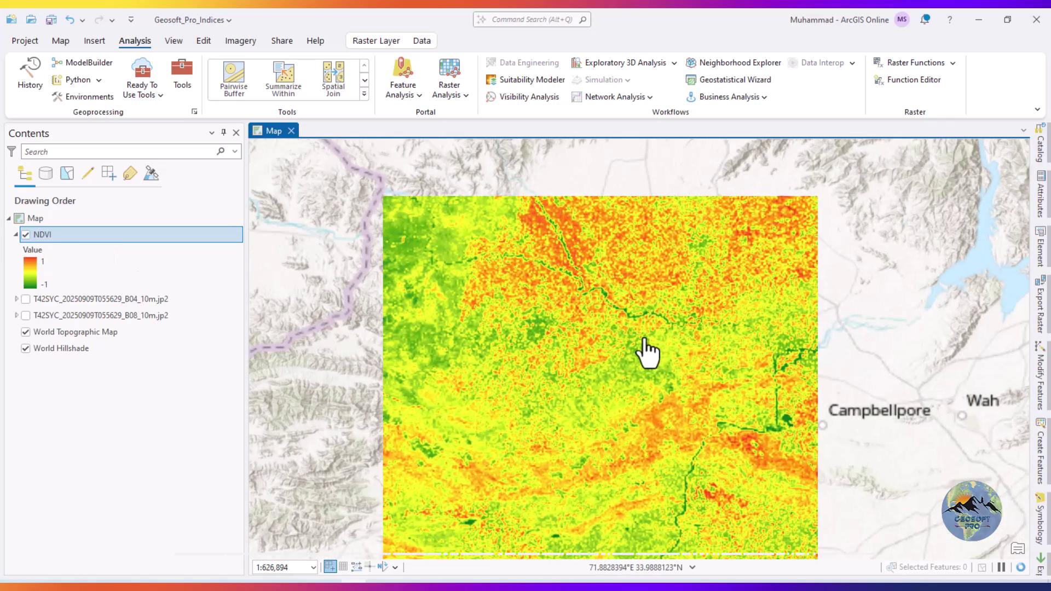
click(32, 265)
click(43, 293)
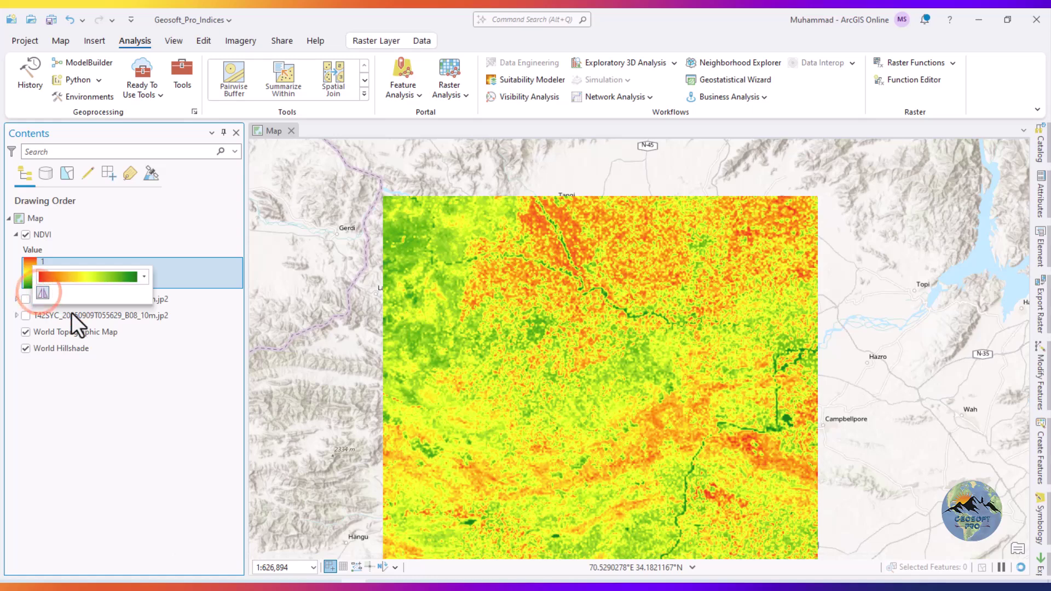
click(83, 410)
drag(635, 420, 594, 406)
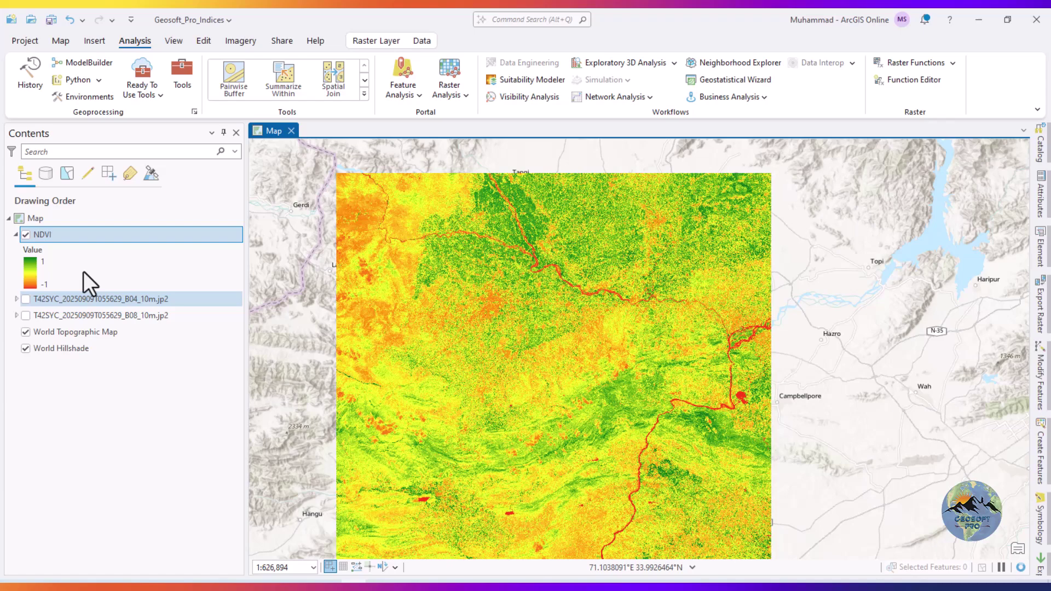
Step: Zoom in and pan the NDVI map until the wide red river is centred
scroll(540, 356, up, 2)
drag(507, 322, 570, 460)
scroll(605, 383, up, 2)
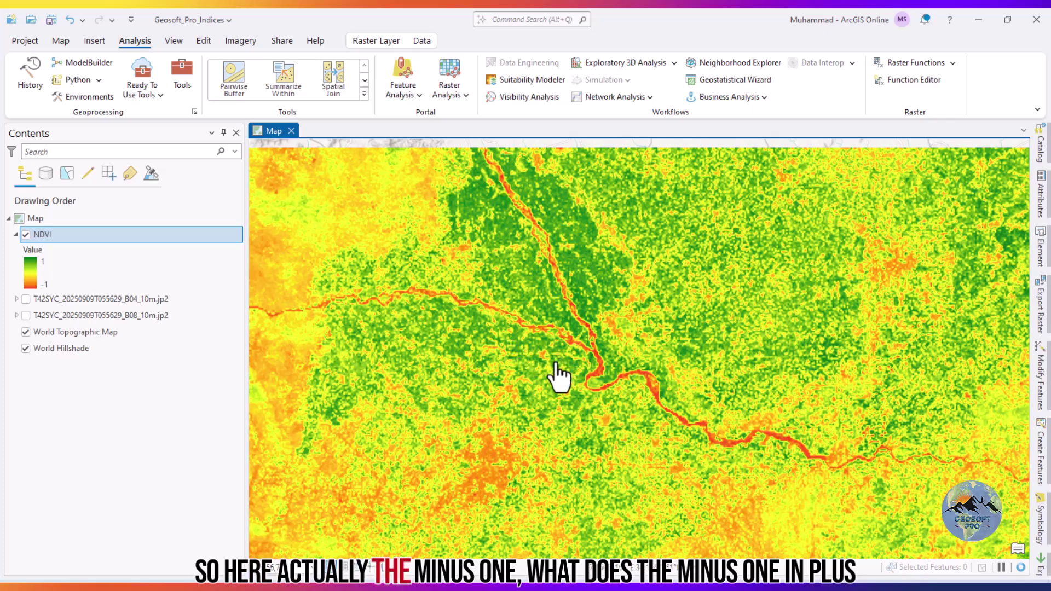
drag(555, 362, 458, 345)
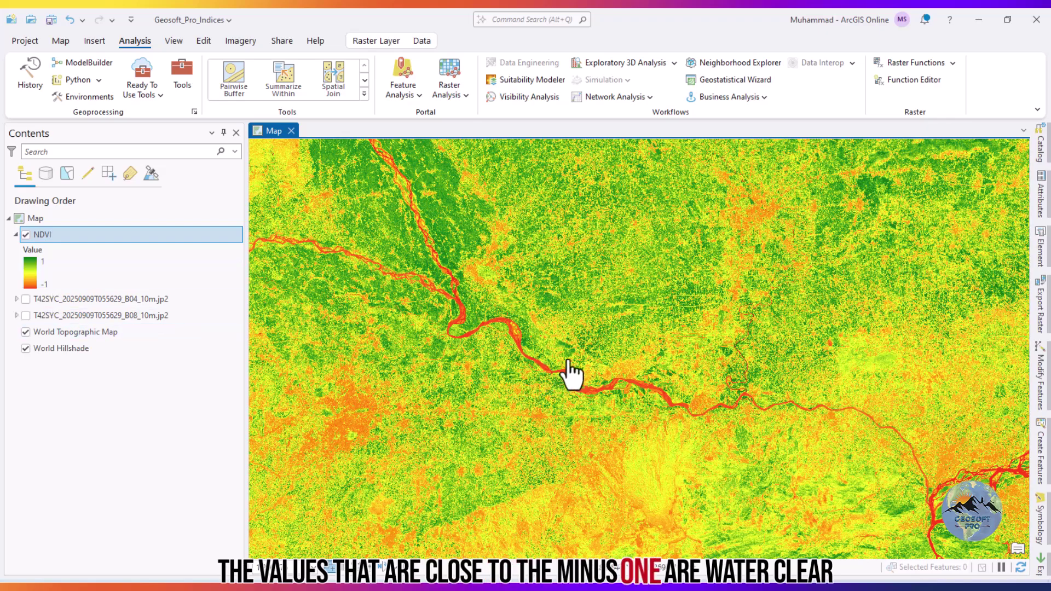
scroll(566, 373, up, 2)
scroll(515, 375, up, 1)
drag(509, 348, 650, 459)
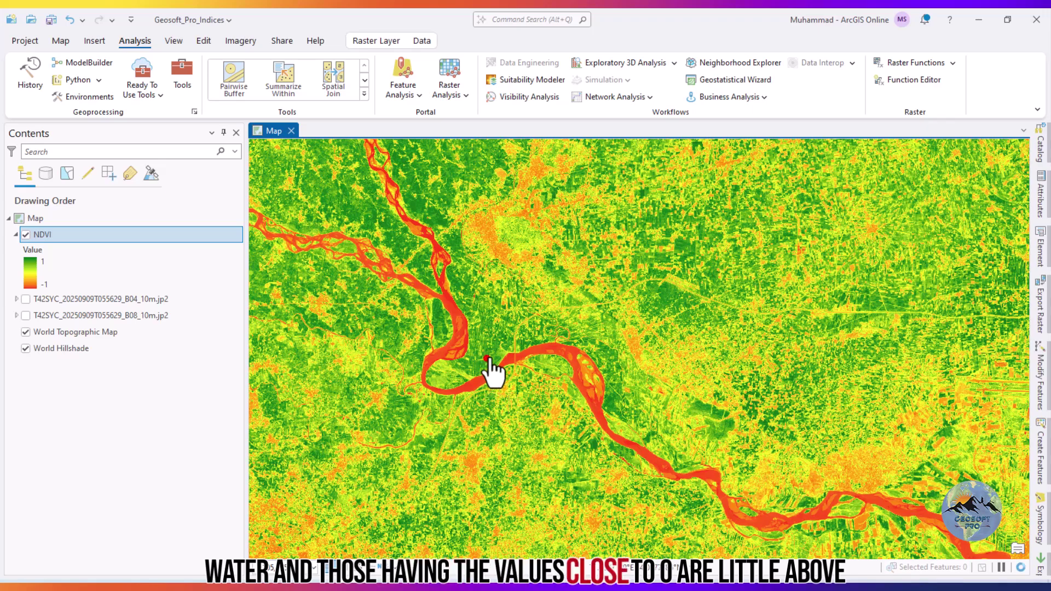
drag(486, 359, 582, 317)
drag(485, 430, 600, 418)
drag(719, 374, 536, 412)
mouse_move(671, 323)
mouse_down()
mouse_move(560, 372)
mouse_move(603, 370)
mouse_move(593, 377)
mouse_move(591, 367)
mouse_move(639, 429)
mouse_move(673, 449)
mouse_up()
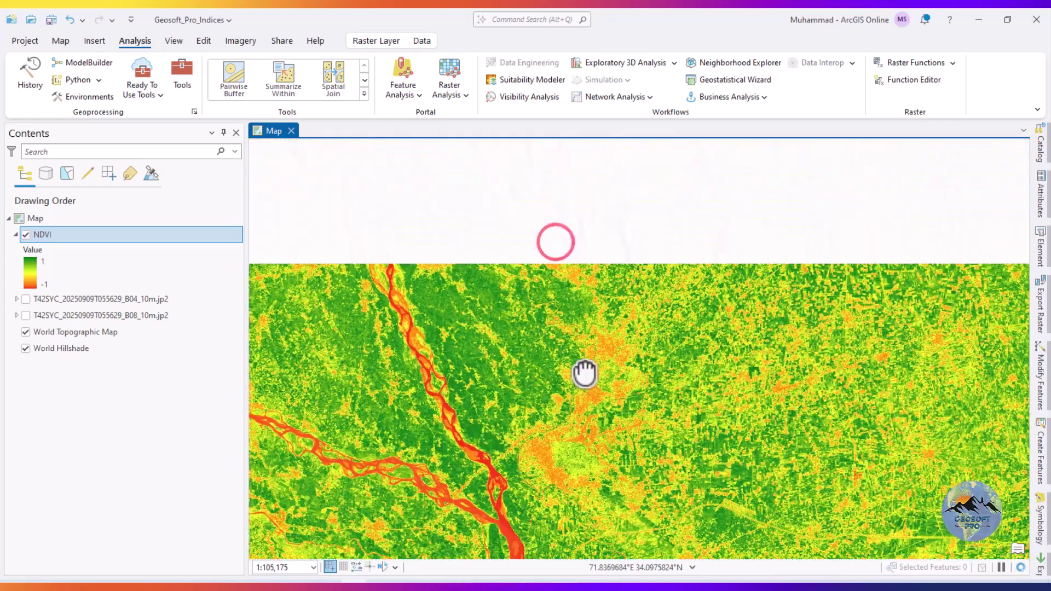
drag(585, 374, 575, 247)
drag(704, 403, 592, 304)
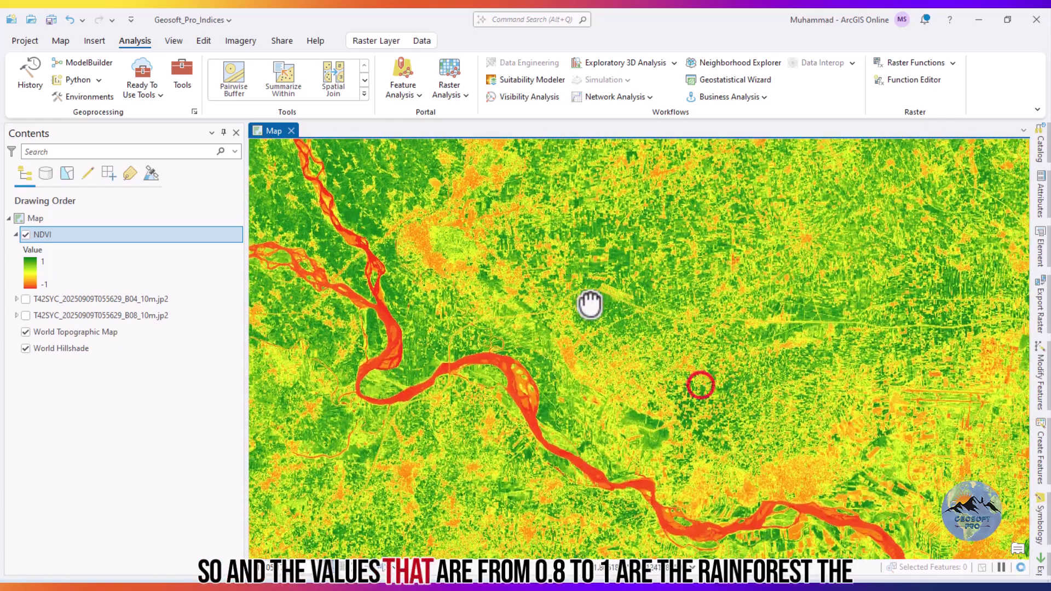
drag(715, 379, 657, 381)
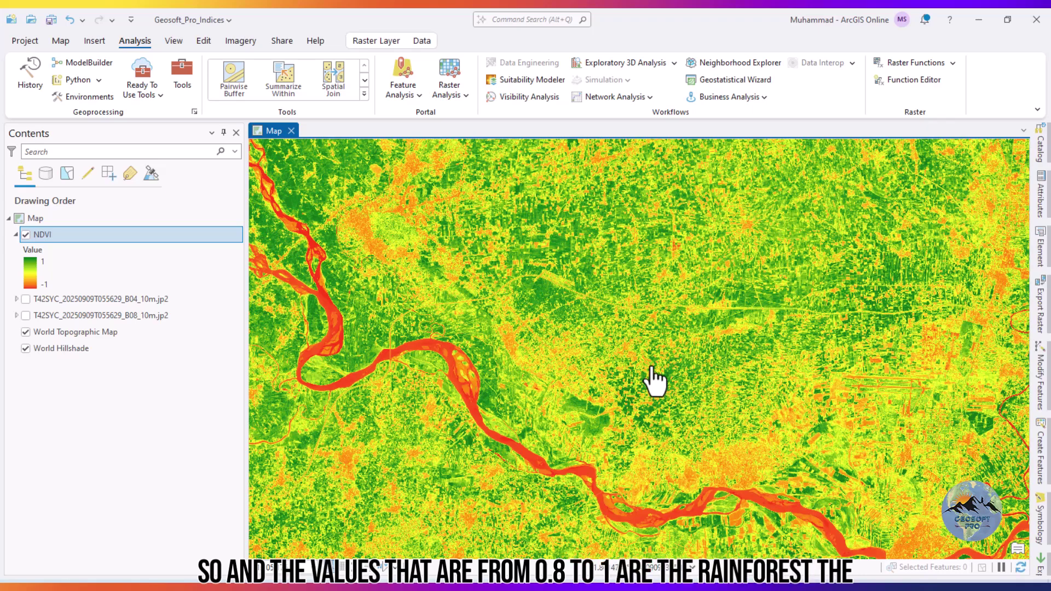
drag(648, 366, 530, 289)
drag(757, 388, 651, 386)
drag(758, 383, 650, 429)
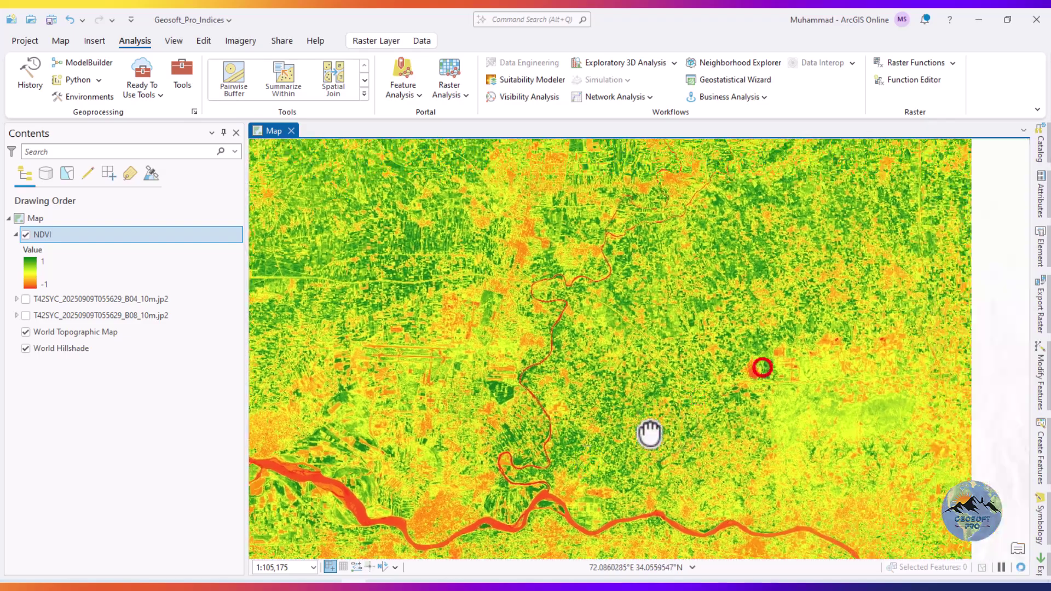
drag(700, 302, 717, 446)
drag(715, 353, 533, 238)
drag(456, 372, 701, 416)
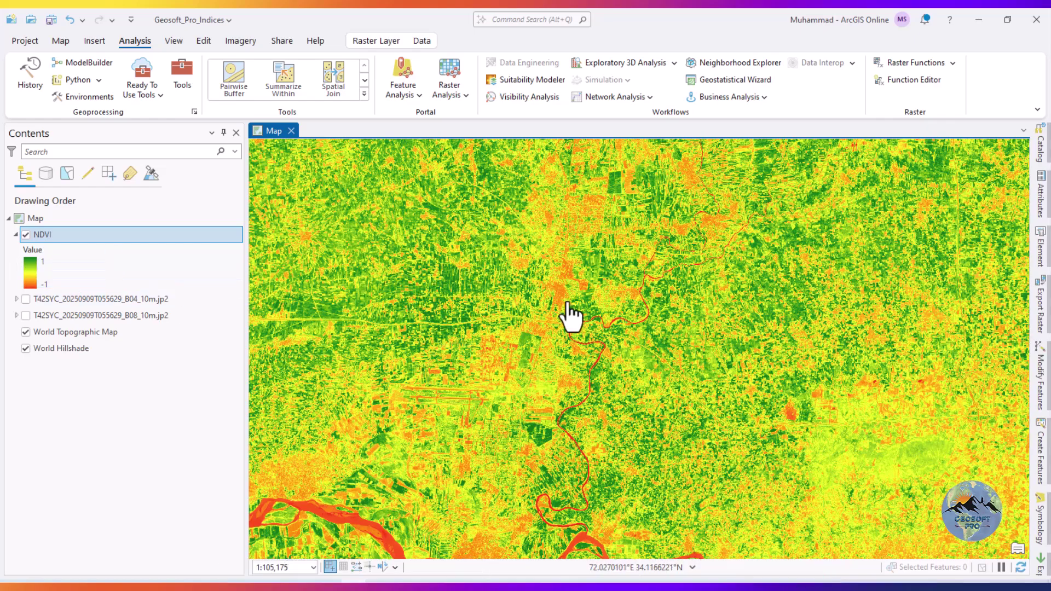
drag(568, 301, 700, 411)
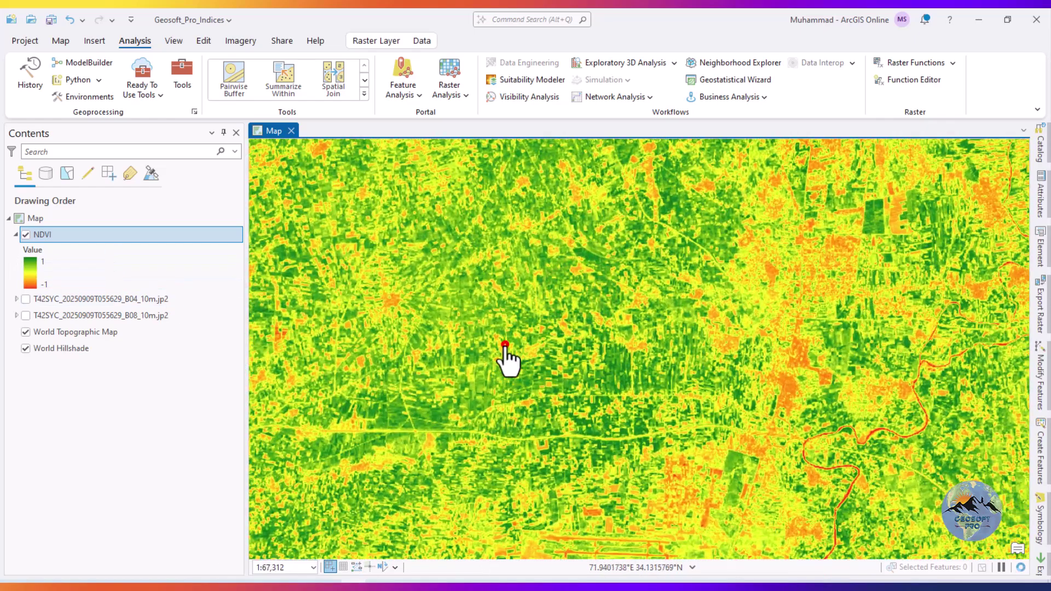
drag(500, 345, 487, 307)
drag(472, 380, 617, 181)
drag(564, 386, 664, 298)
drag(402, 361, 494, 395)
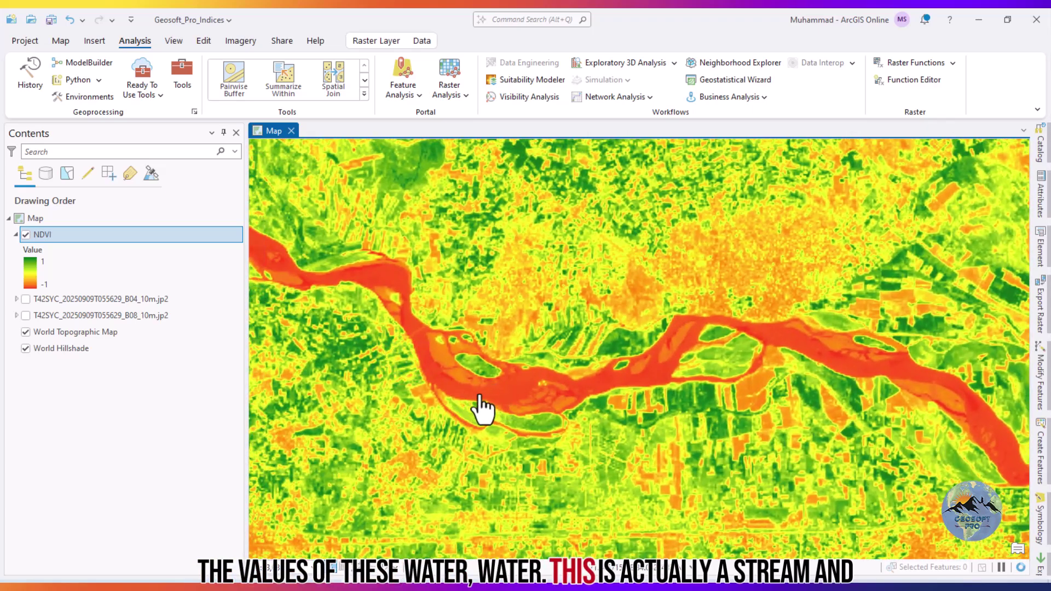
Step: Read the river's NDVI value (about -0.06) in the pop-up, then zoom out to the full raster
click(495, 392)
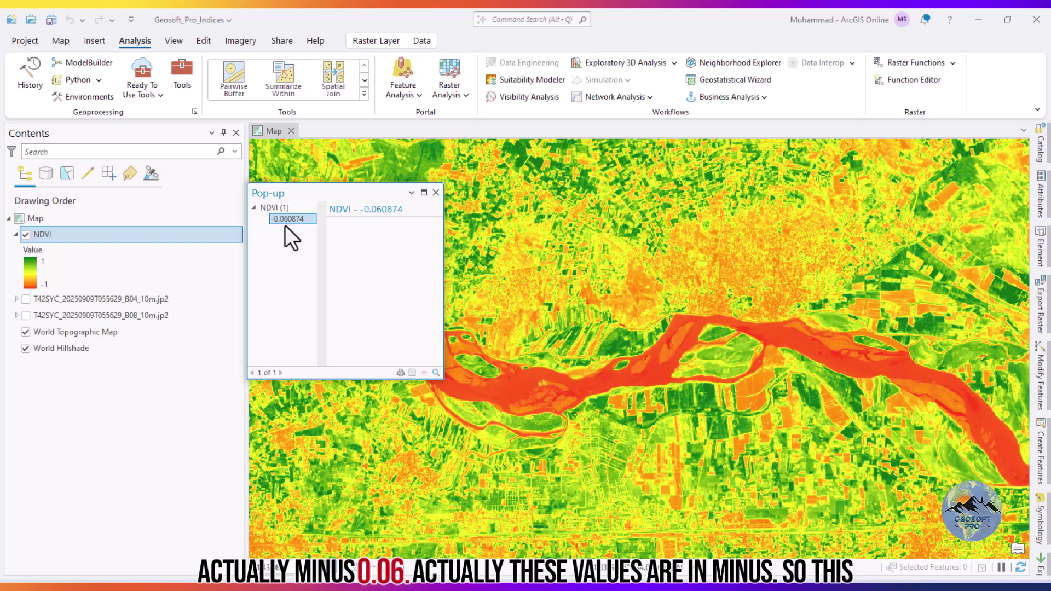
click(435, 193)
scroll(583, 405, down, 3)
scroll(652, 429, down, 2)
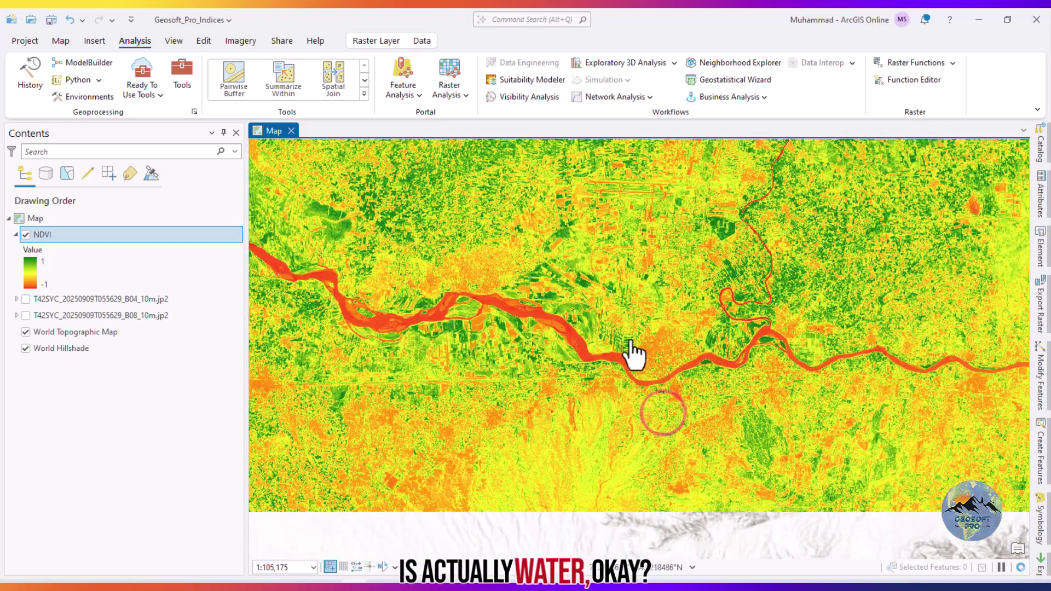
drag(634, 356, 707, 495)
drag(540, 300, 605, 300)
scroll(340, 170, down, 2)
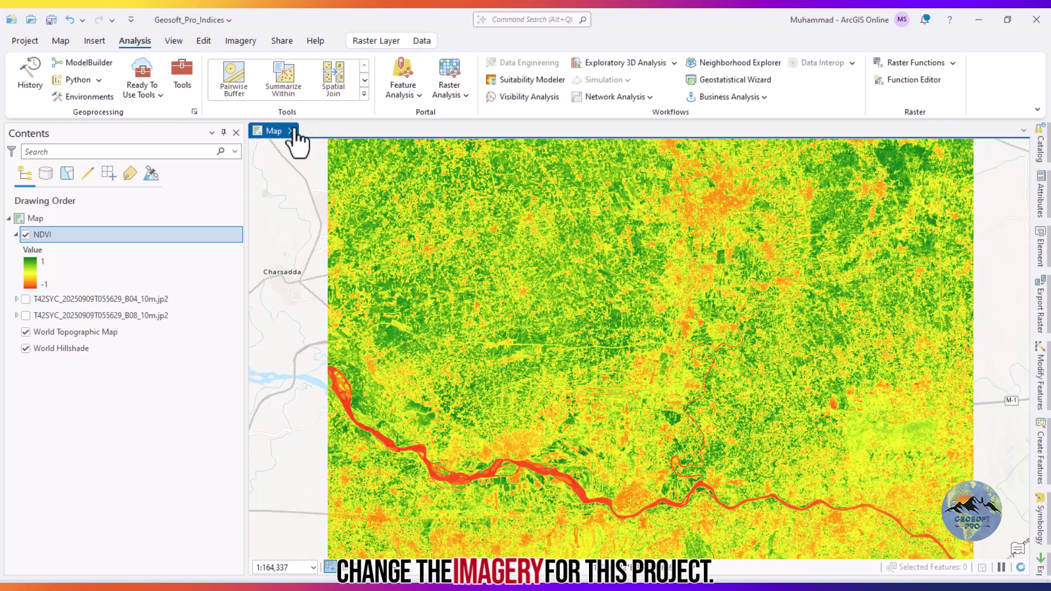
Step: Choose Imagery from the Basemap gallery so World Imagery sits under the NDVI raster
drag(387, 235, 525, 357)
drag(422, 232, 636, 352)
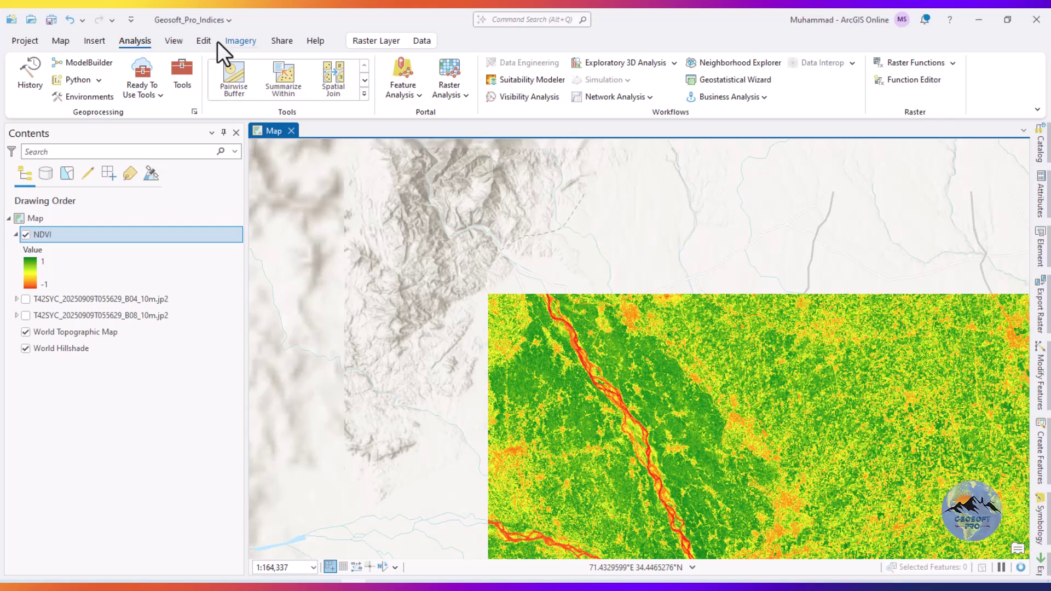
click(234, 41)
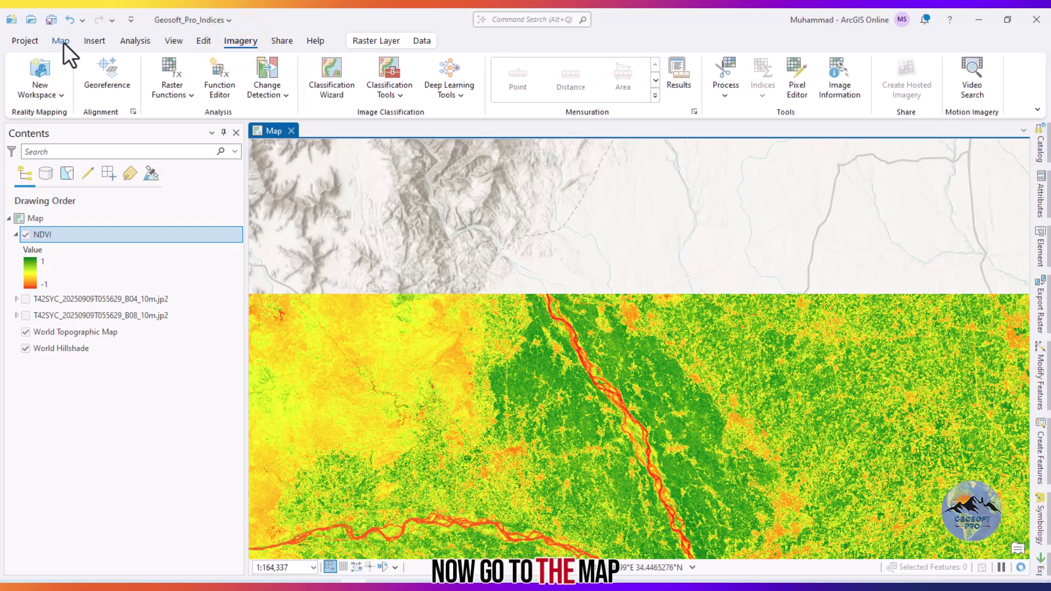
click(61, 41)
click(327, 63)
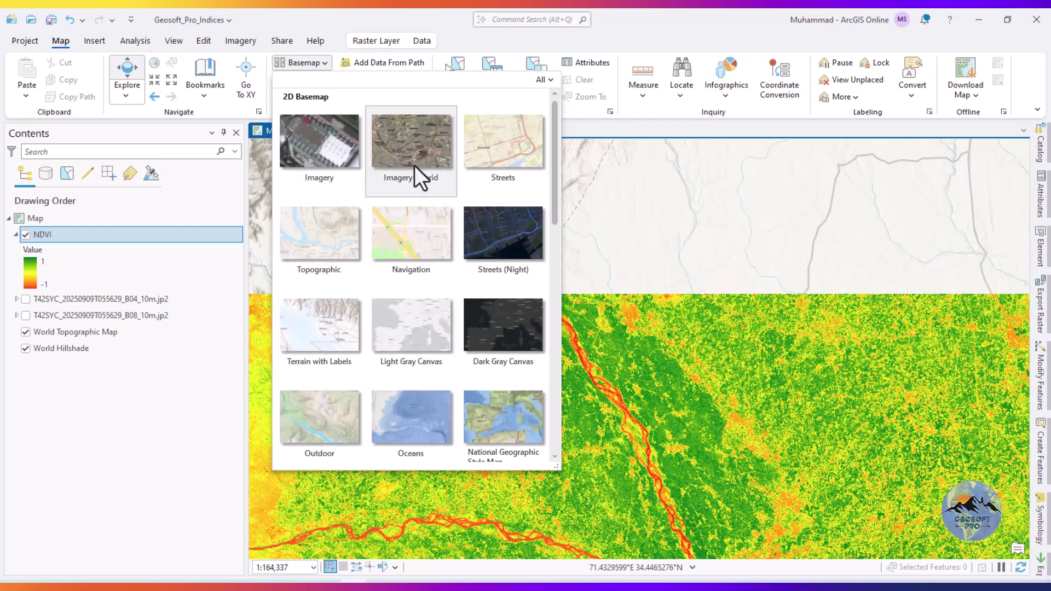
click(348, 155)
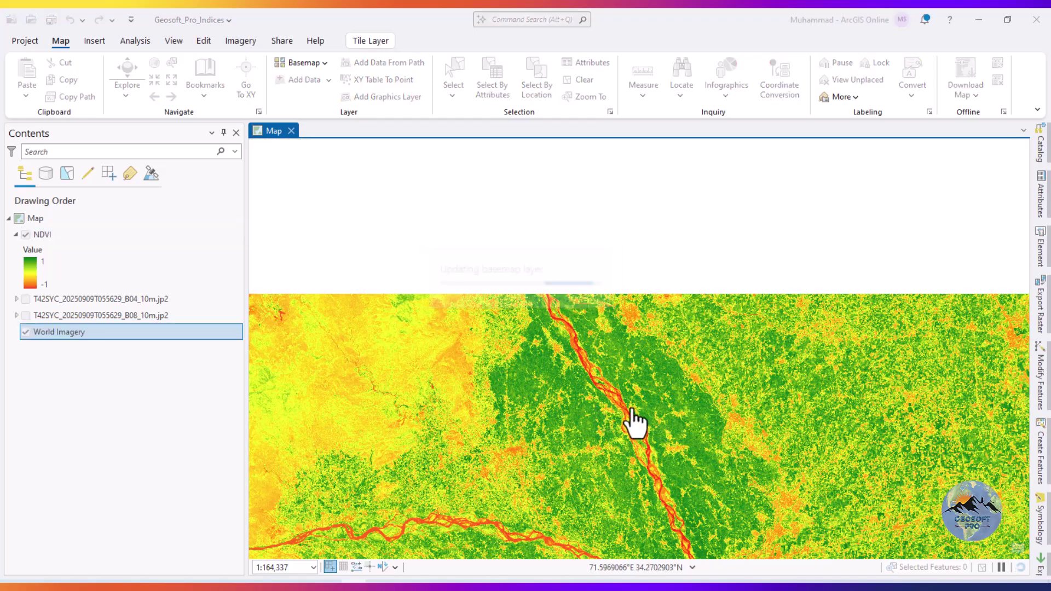
drag(613, 442, 534, 391)
scroll(591, 415, up, 2)
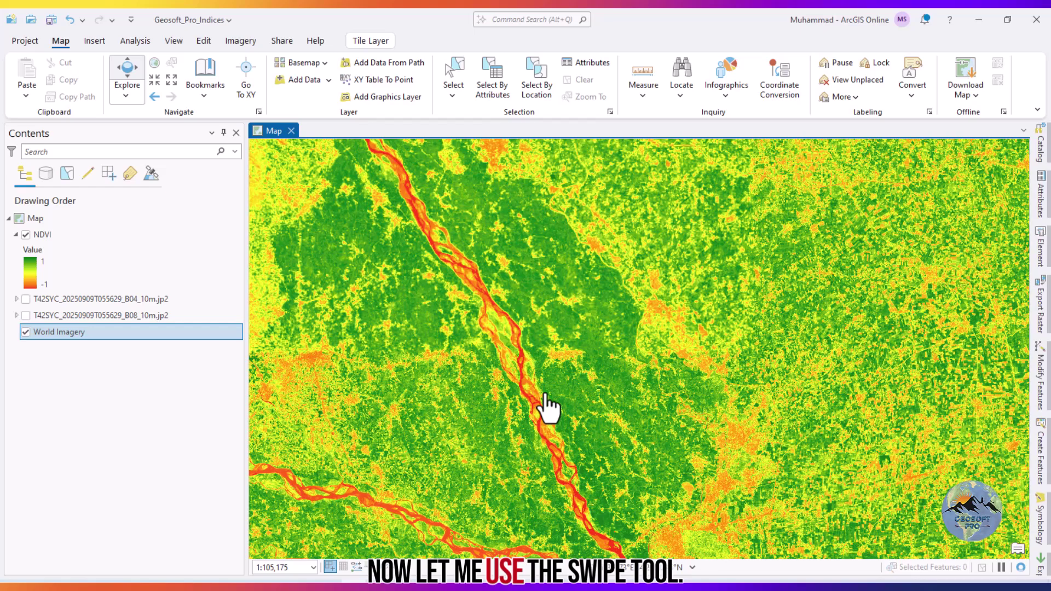
Step: Select the NDVI layer and enable Swipe from the Raster Layer Compare group
drag(552, 351, 662, 378)
scroll(660, 380, up, 2)
click(606, 352)
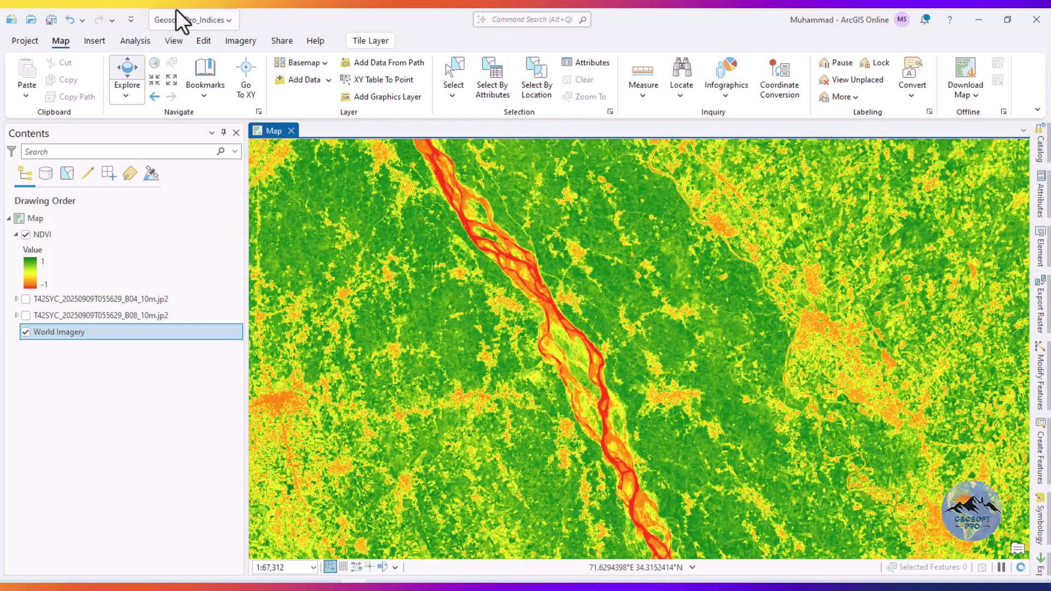
click(242, 39)
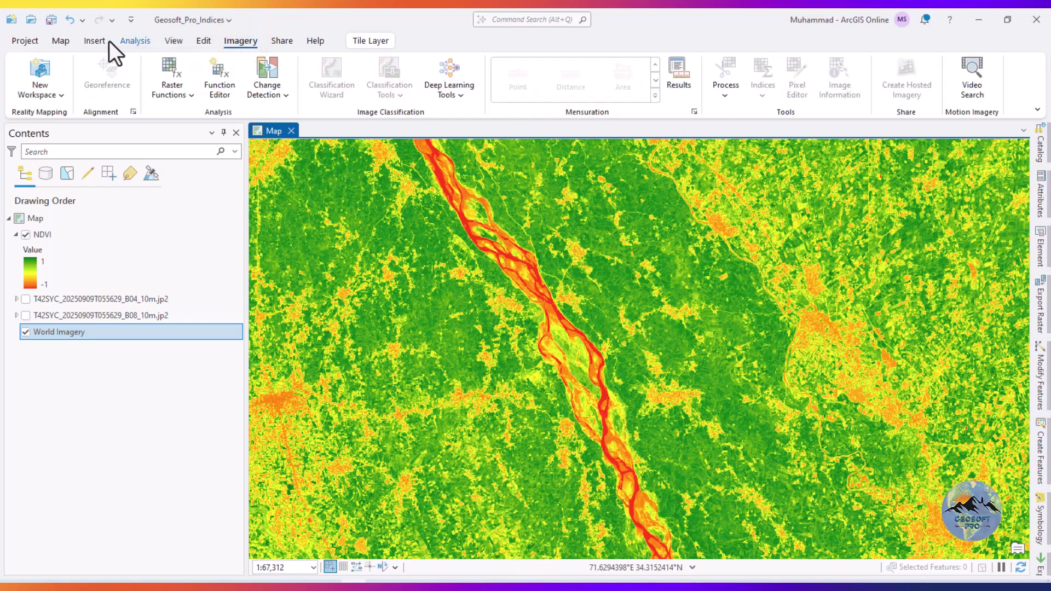
click(135, 42)
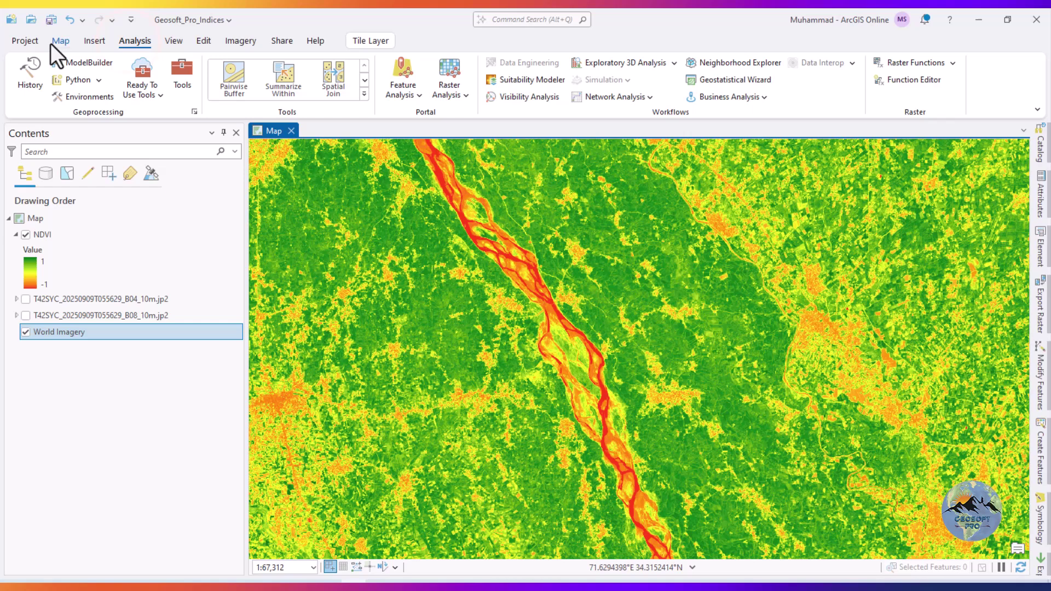
click(48, 236)
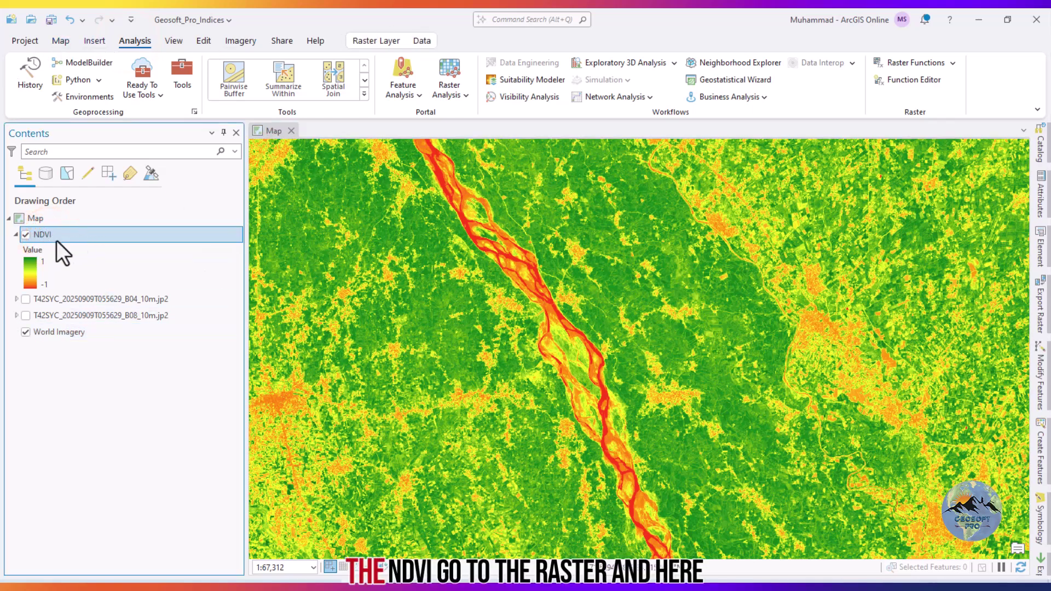
click(365, 42)
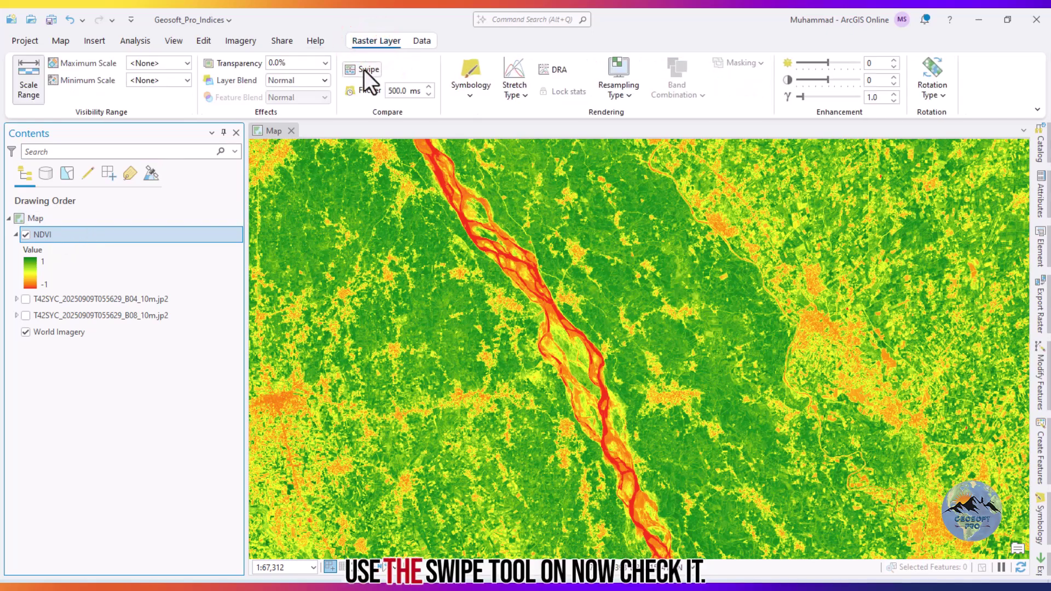
click(363, 69)
Step: Swipe the NDVI layer away to compare it with World Imagery, zooming in and out
drag(501, 182, 528, 387)
scroll(553, 372, up, 3)
drag(648, 231, 711, 140)
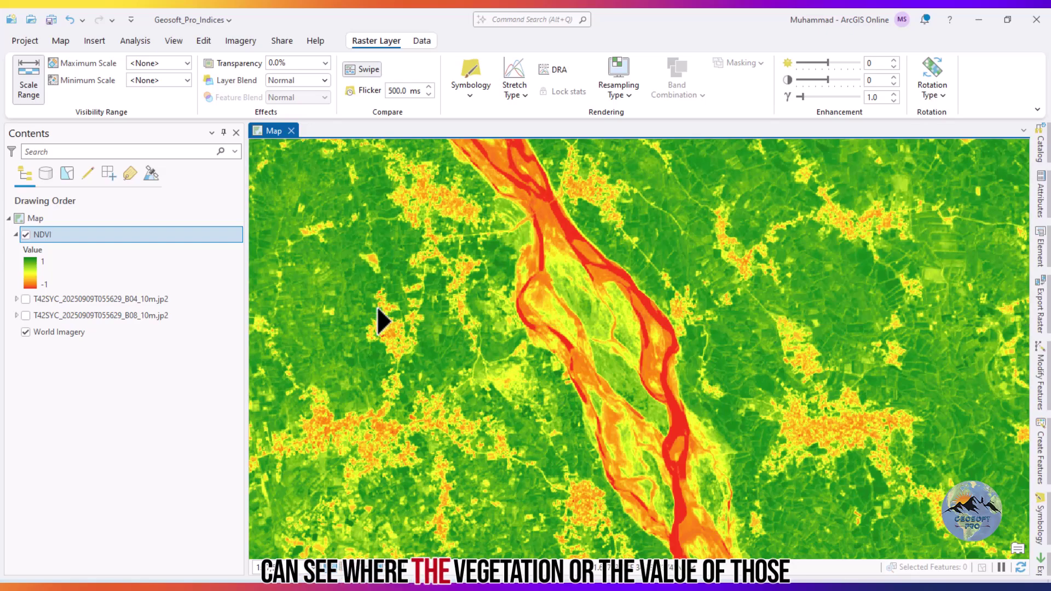
scroll(558, 359, down, 2)
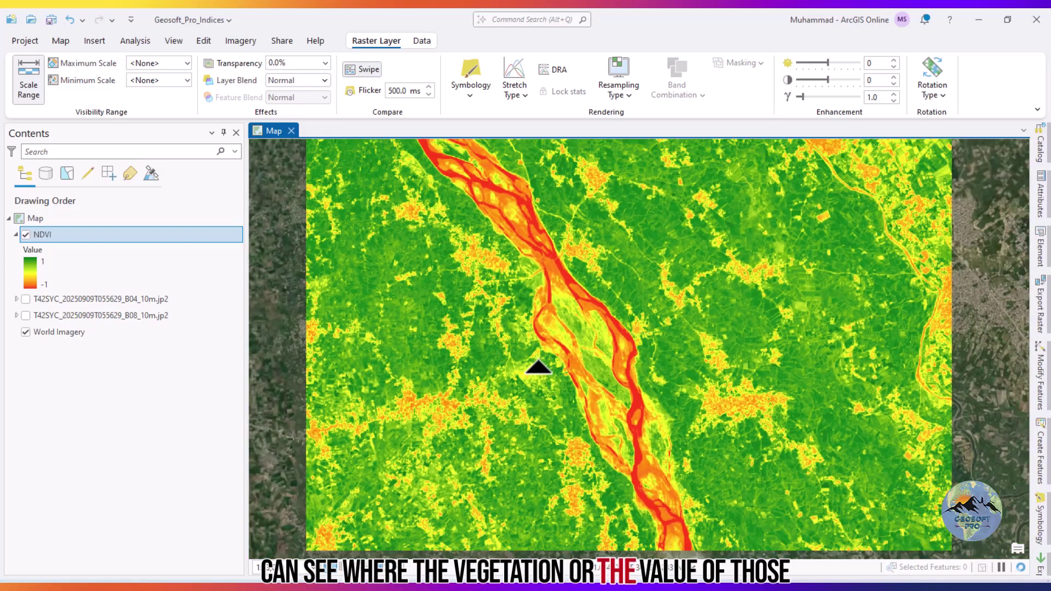
scroll(685, 314, down, 1)
scroll(803, 301, up, 4)
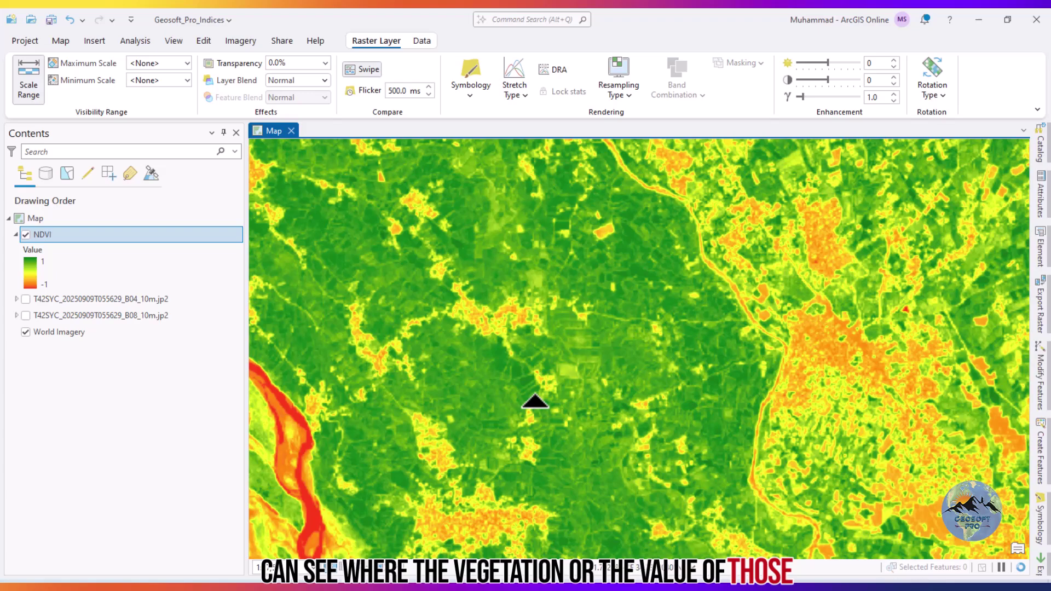
scroll(535, 402, down, 1)
scroll(568, 373, down, 1)
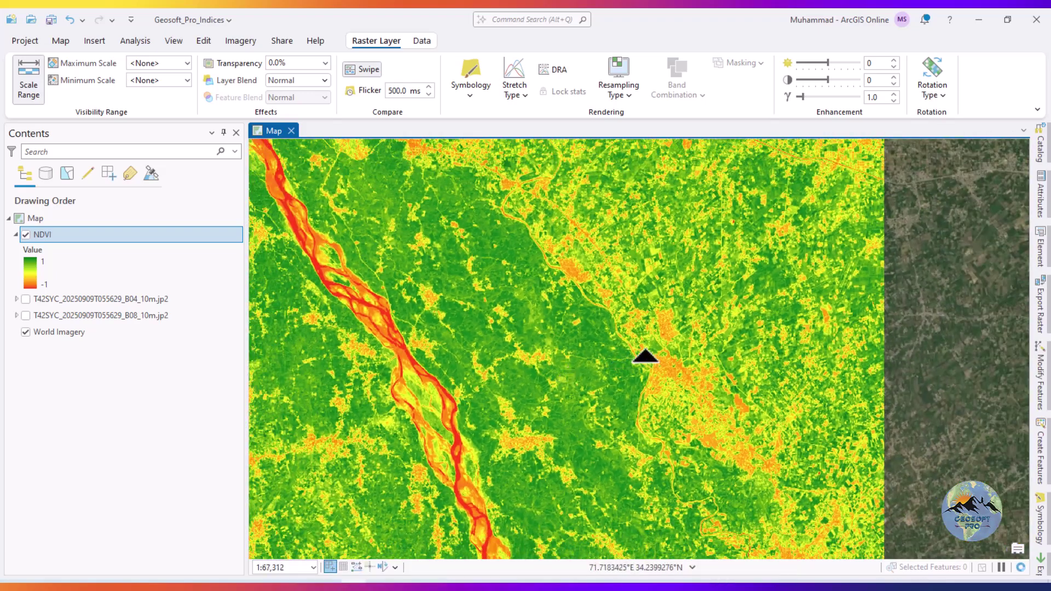
scroll(730, 395, down, 1)
scroll(557, 233, up, 3)
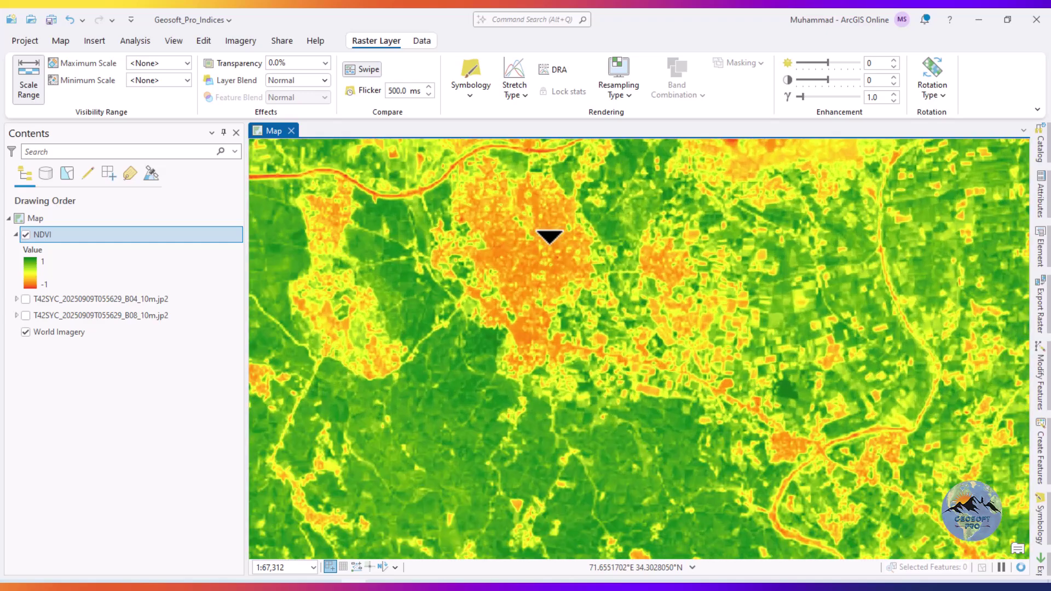
drag(550, 236, 569, 221)
scroll(560, 209, down, 5)
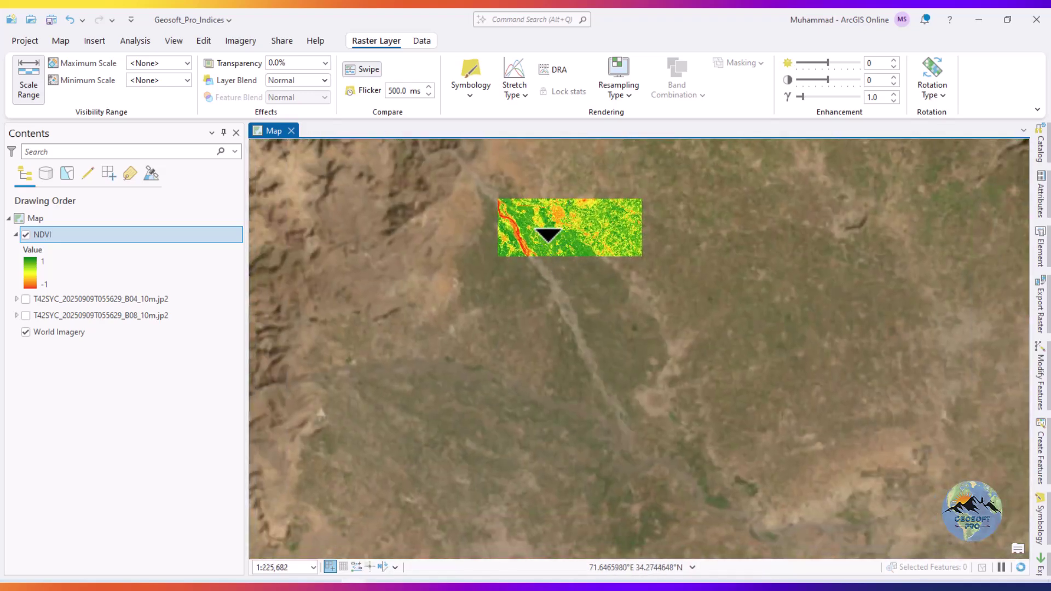
scroll(550, 241, down, 1)
scroll(662, 523, up, 1)
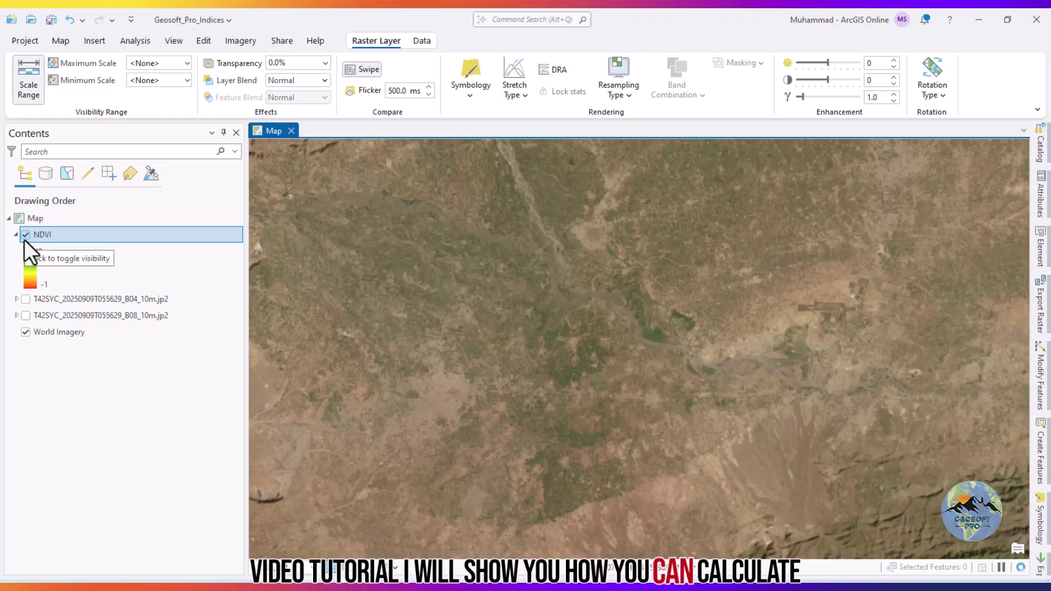
scroll(587, 402, down, 3)
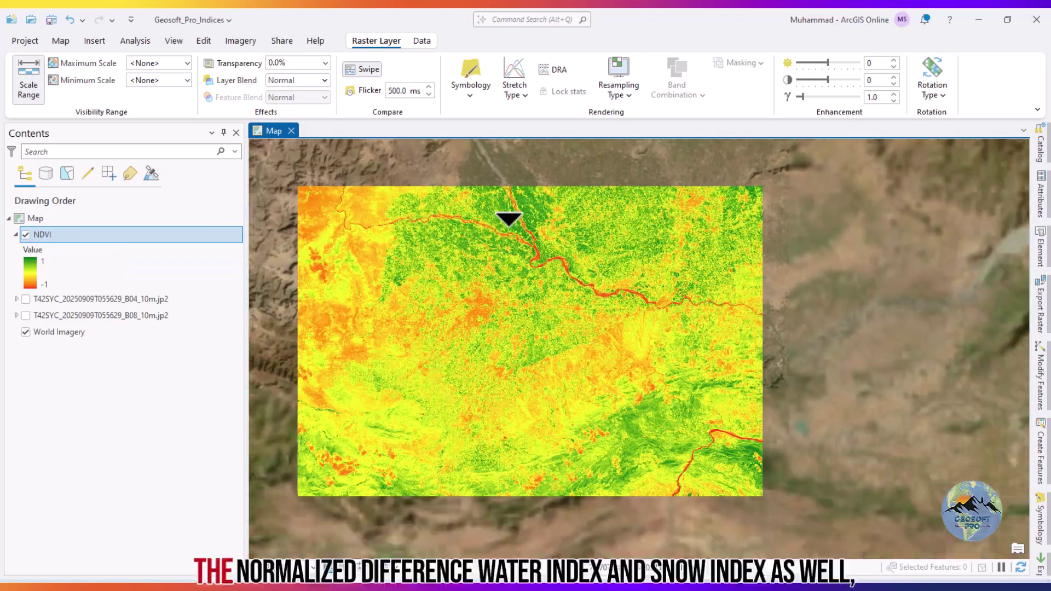